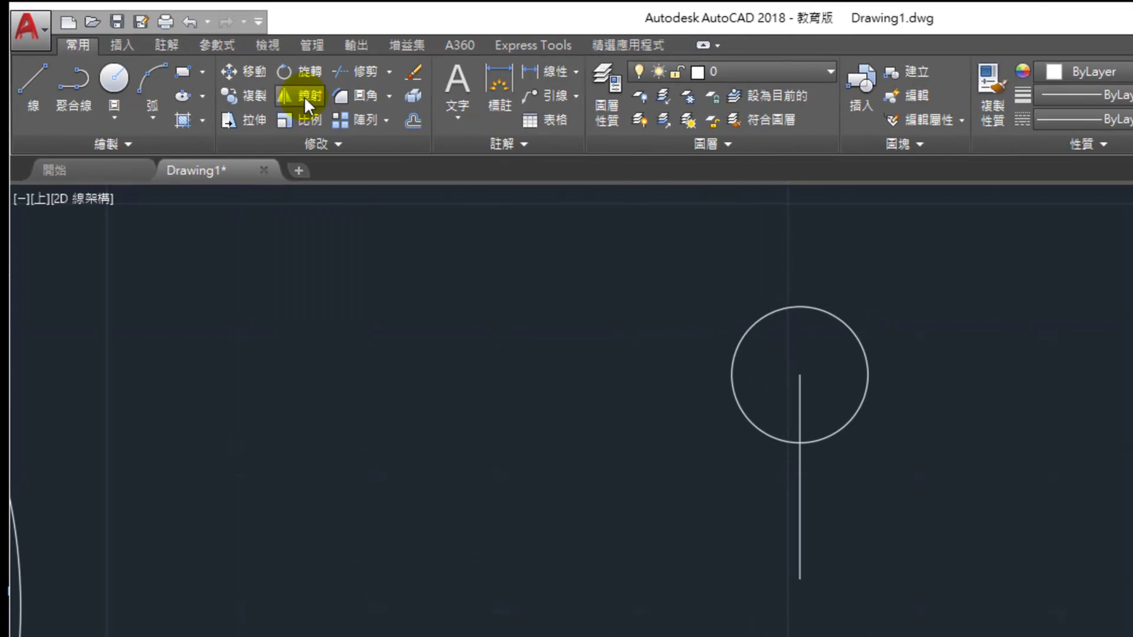
Start Mirror and window-select the circle and its vertical line as the objects to mirror
left_click(303, 97)
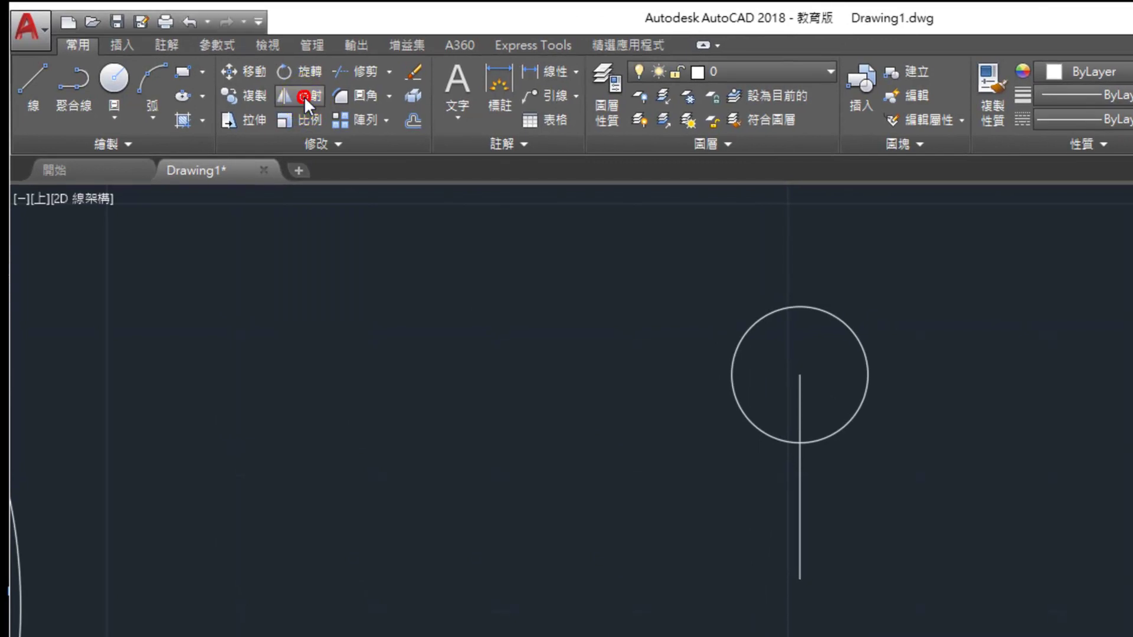
left_click(716, 282)
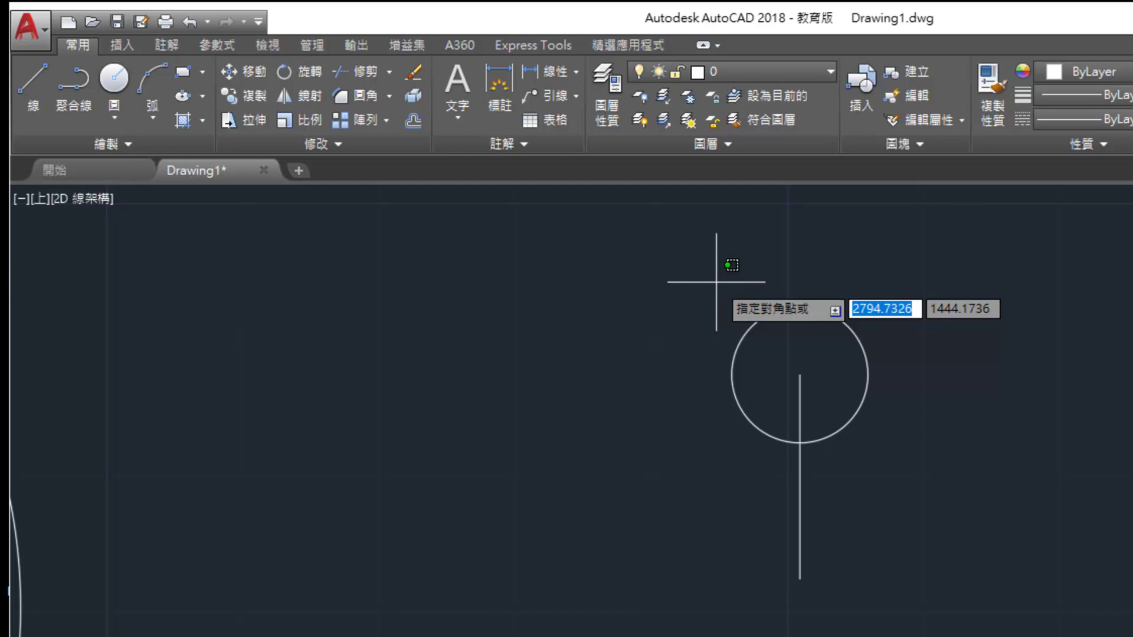
left_click(895, 599)
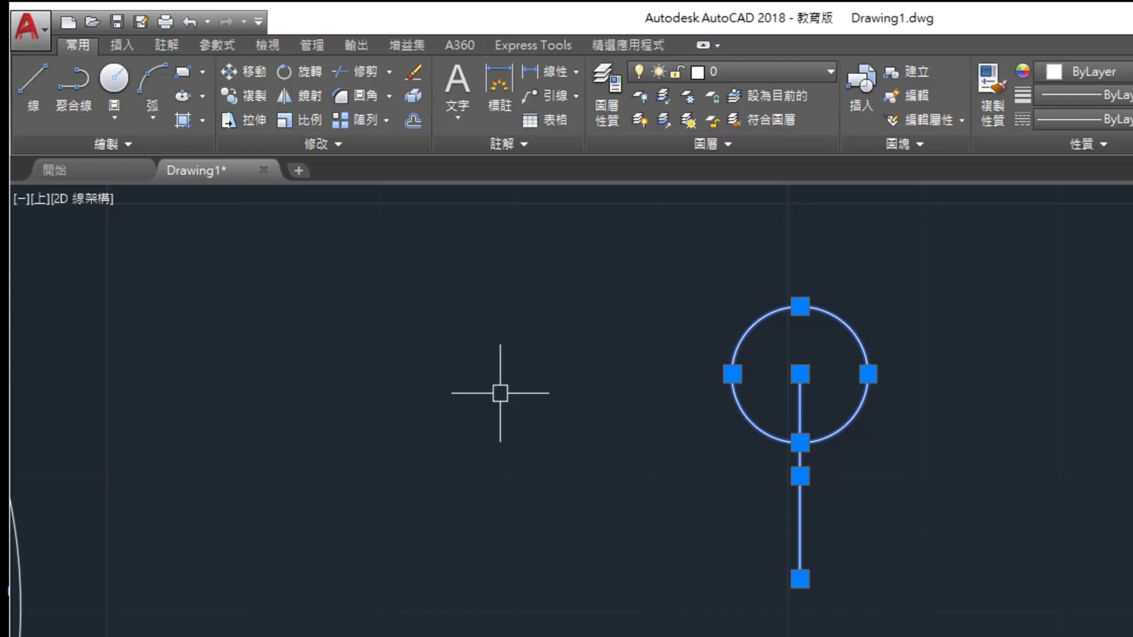
left_click(312, 95)
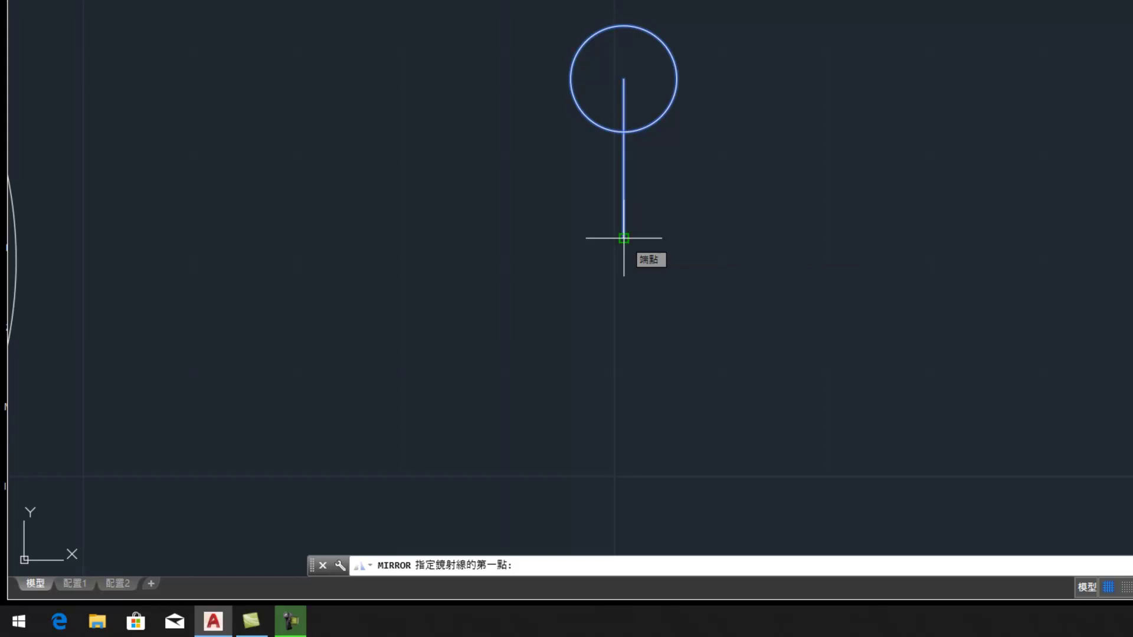
Mirror the circle and line across a horizontal axis at the line's lower end, keeping the source
left_click(623, 238)
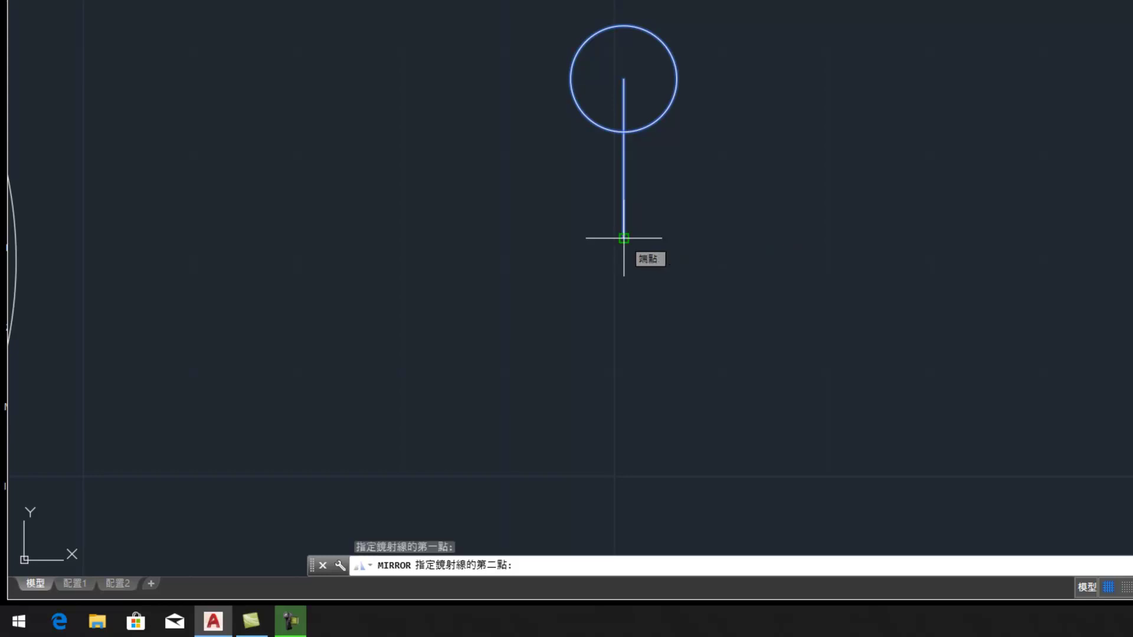
key("F8")
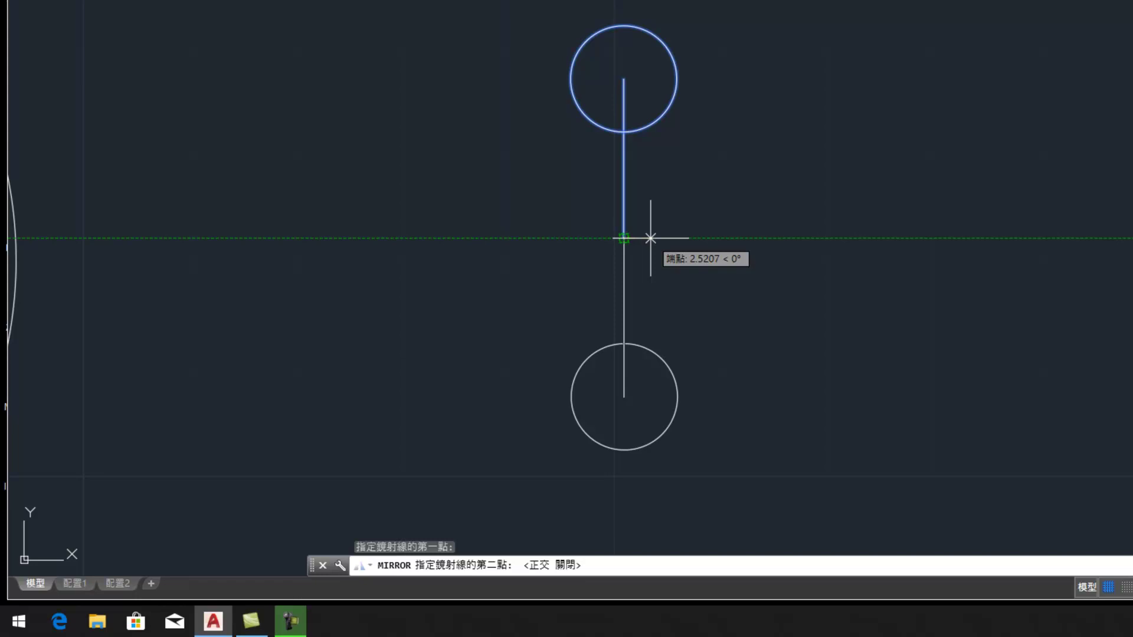
key("Return")
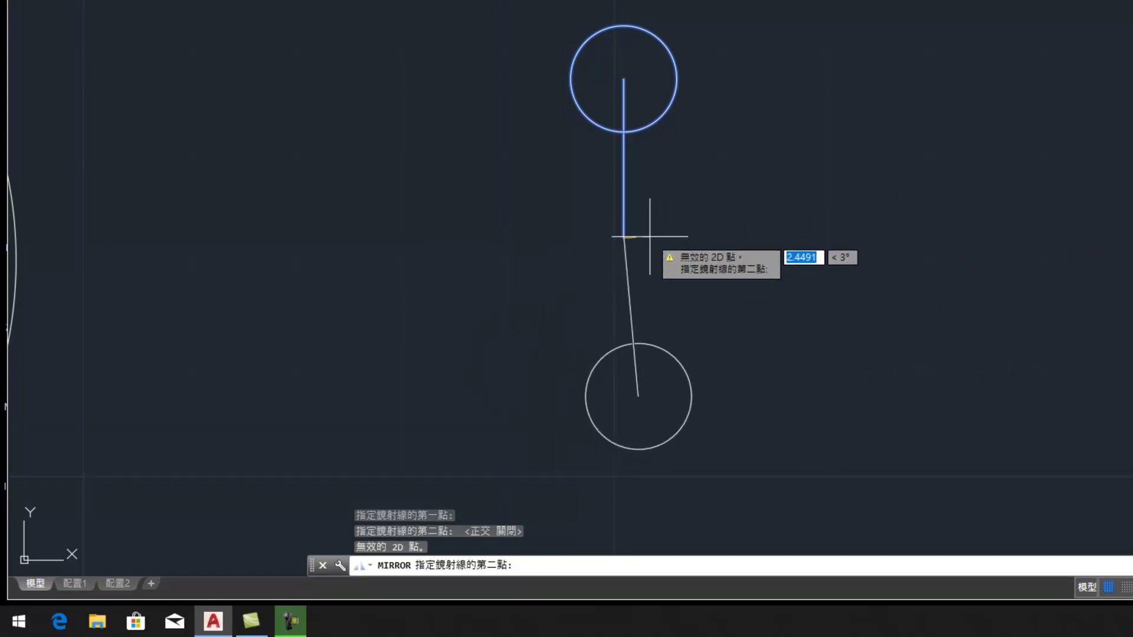
key("F8")
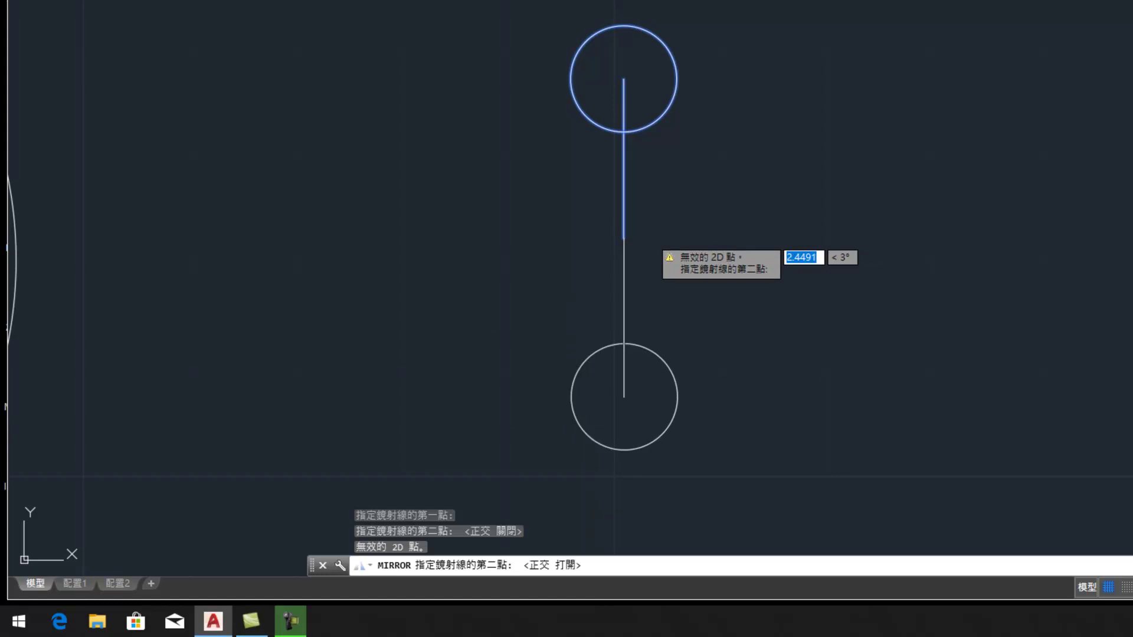
left_click(649, 236)
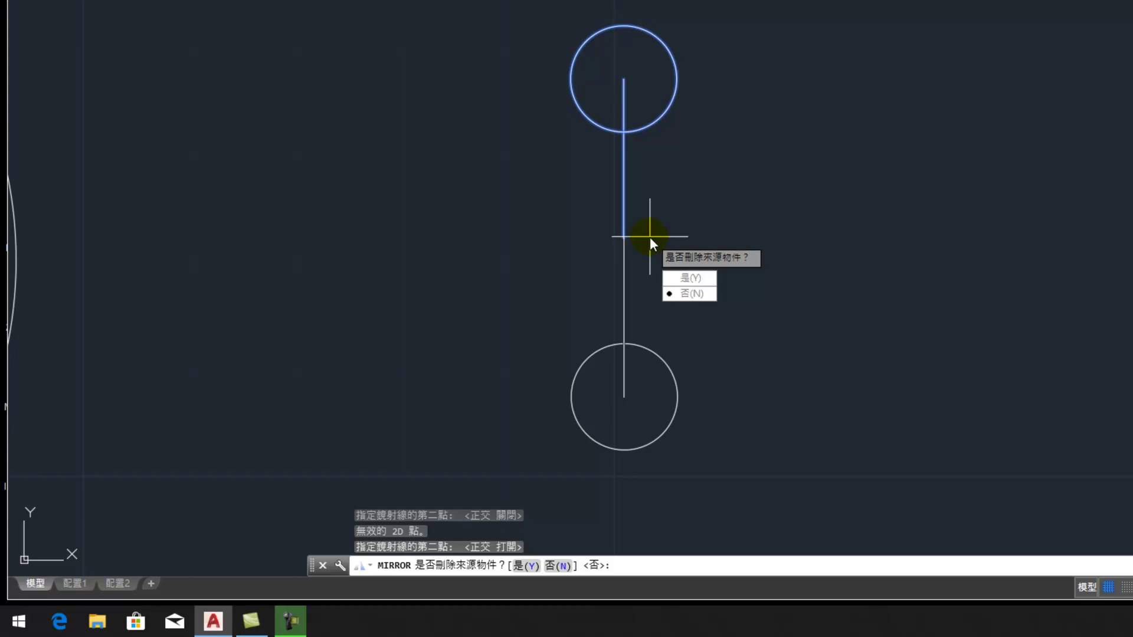
key("Return")
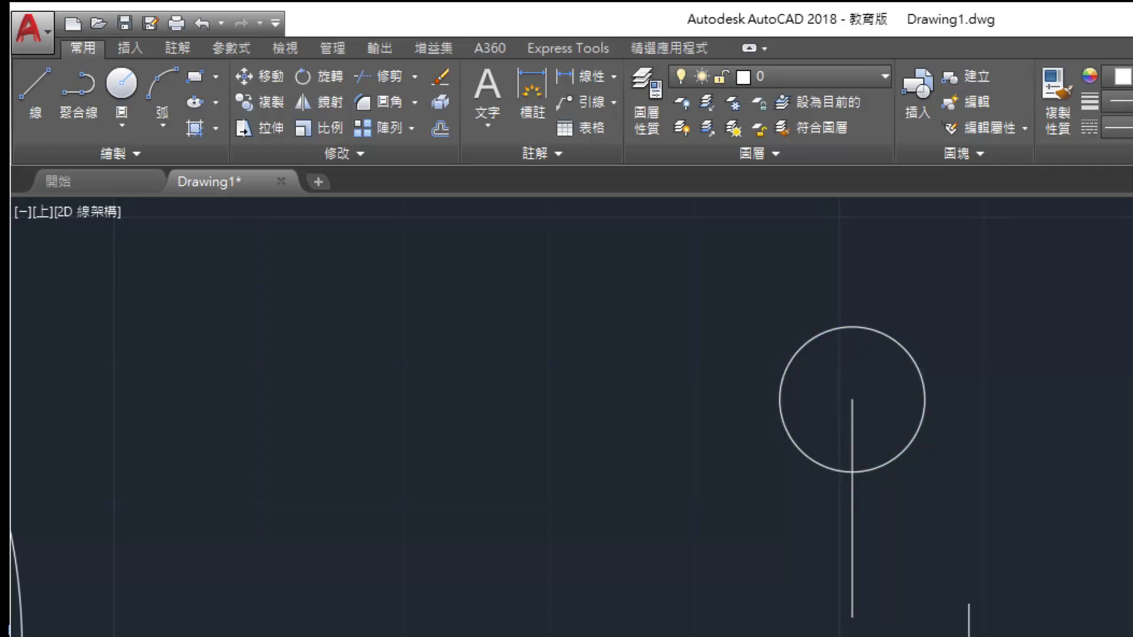
Window-select the circle and line and mirror them about a horizontal axis at the line's lower endpoint
left_click(324, 101)
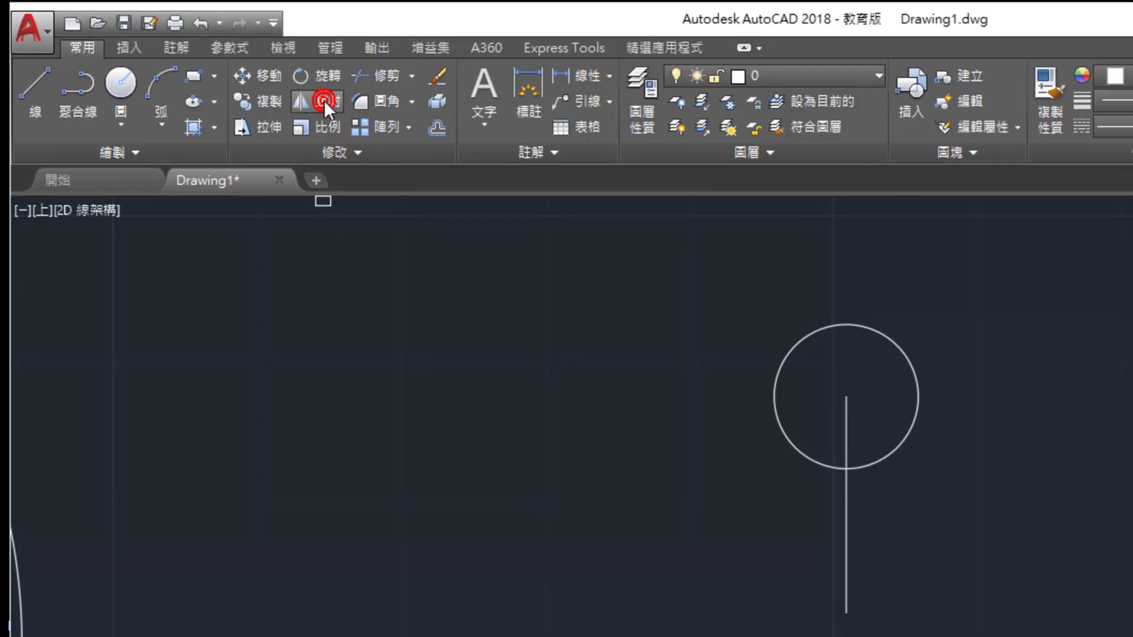
left_click(493, 189)
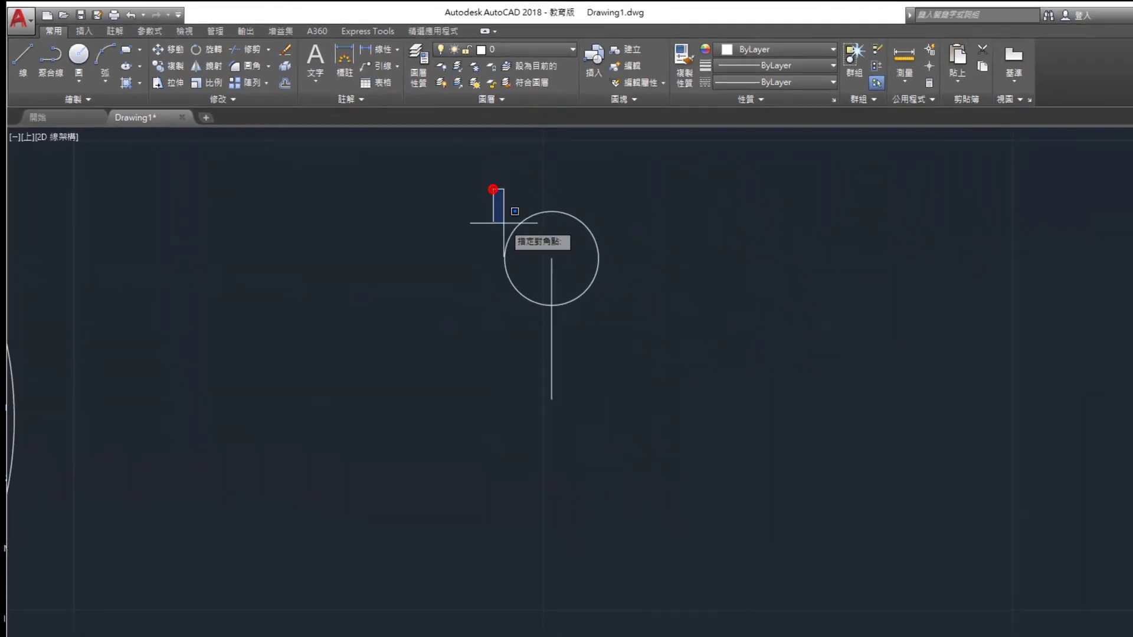
left_click(629, 414)
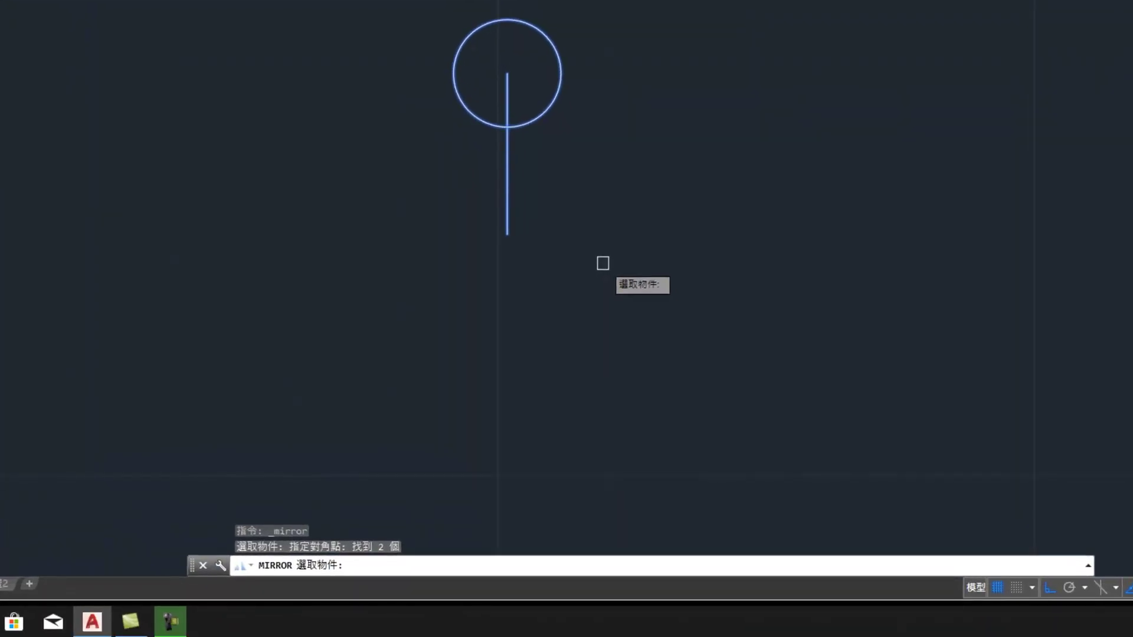
key("Return")
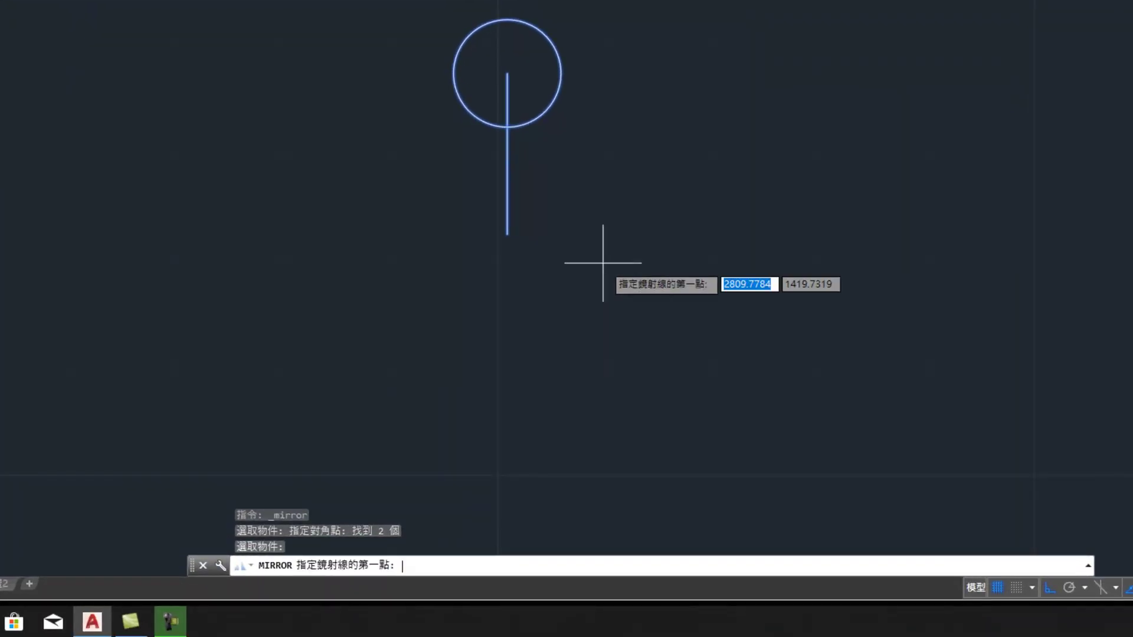
left_click(508, 235)
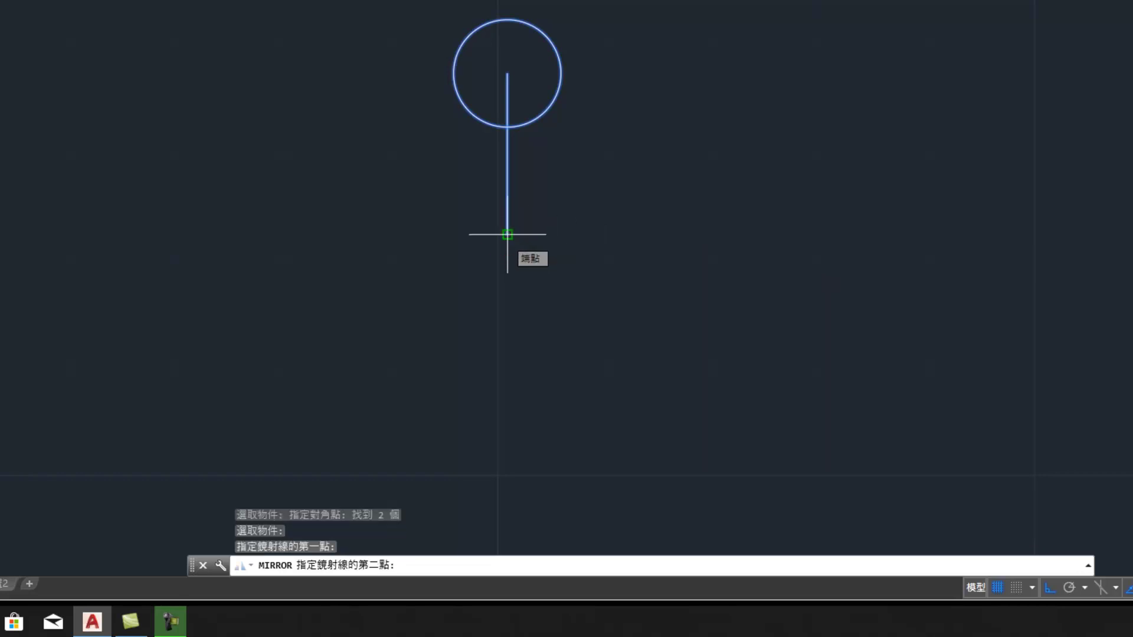
key("F8")
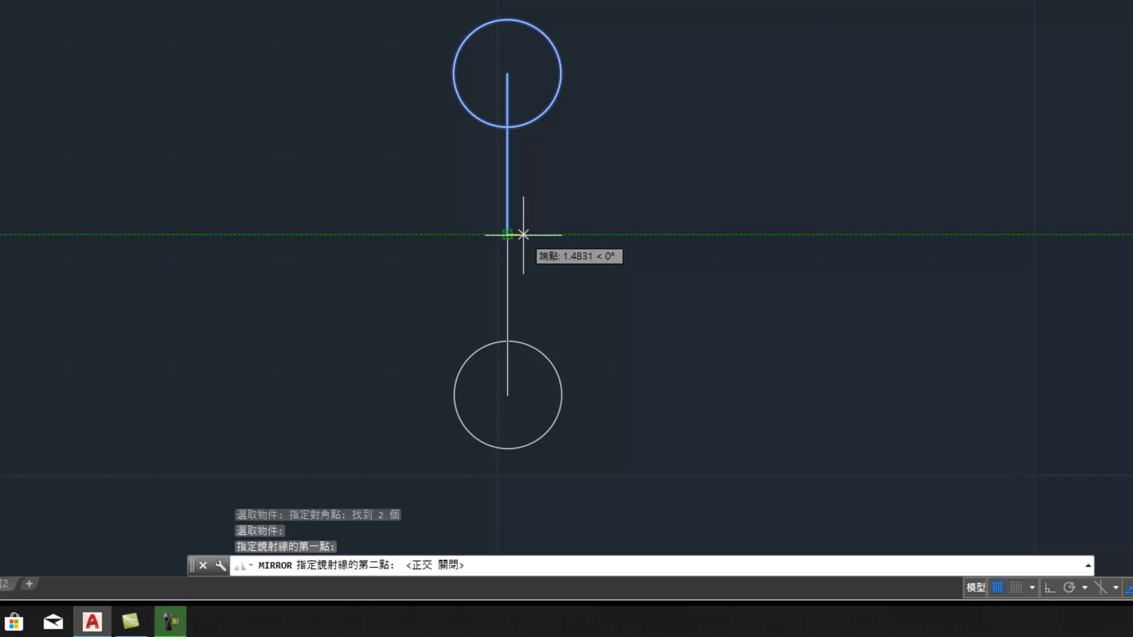
left_click(523, 234)
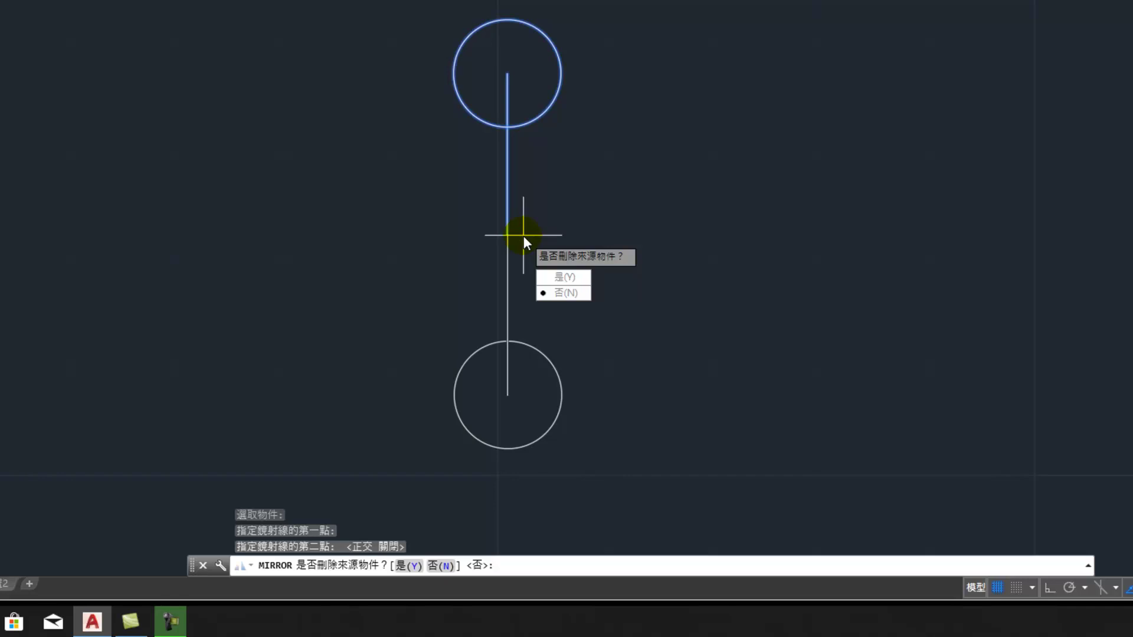
key("Return")
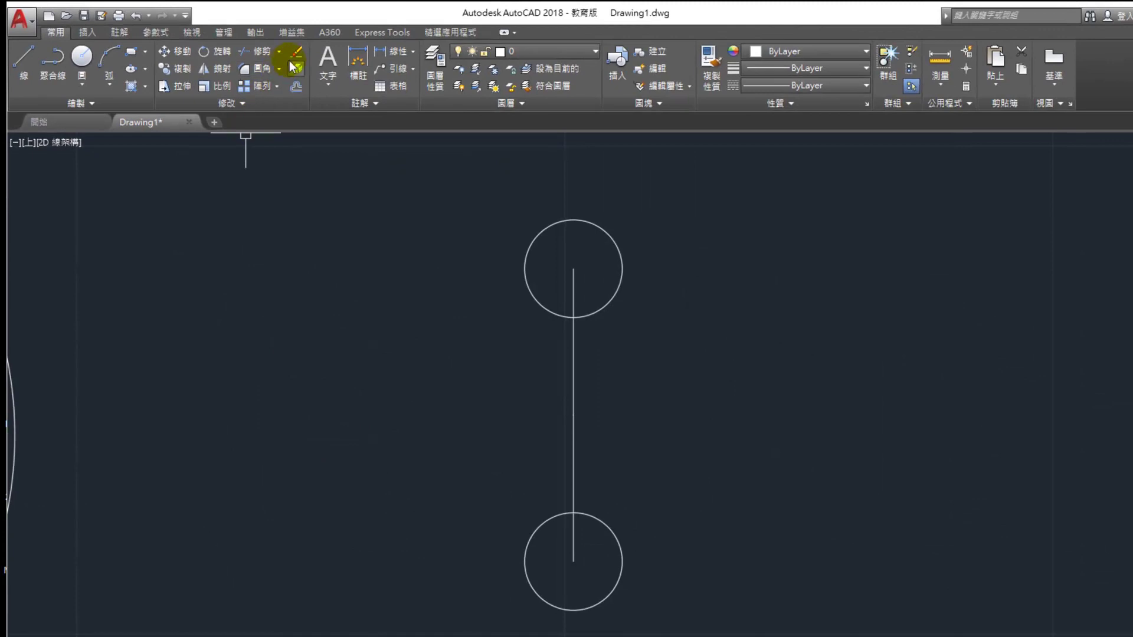
Erase the top circle and the lower segment of the vertical line
left_click(298, 54)
left_click(544, 233)
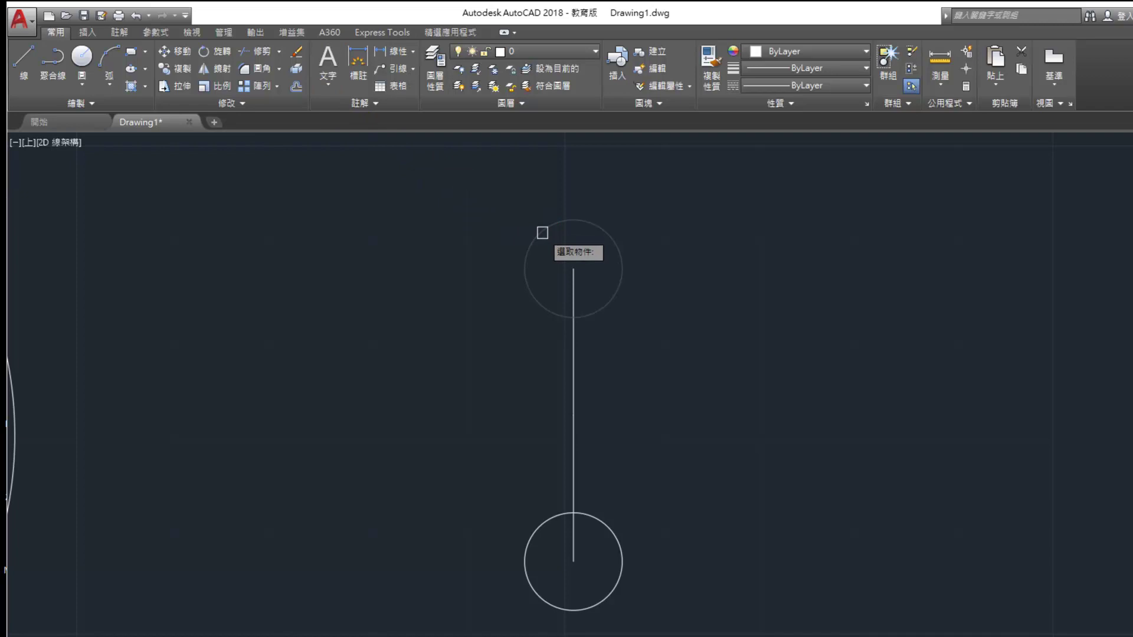
key("Return")
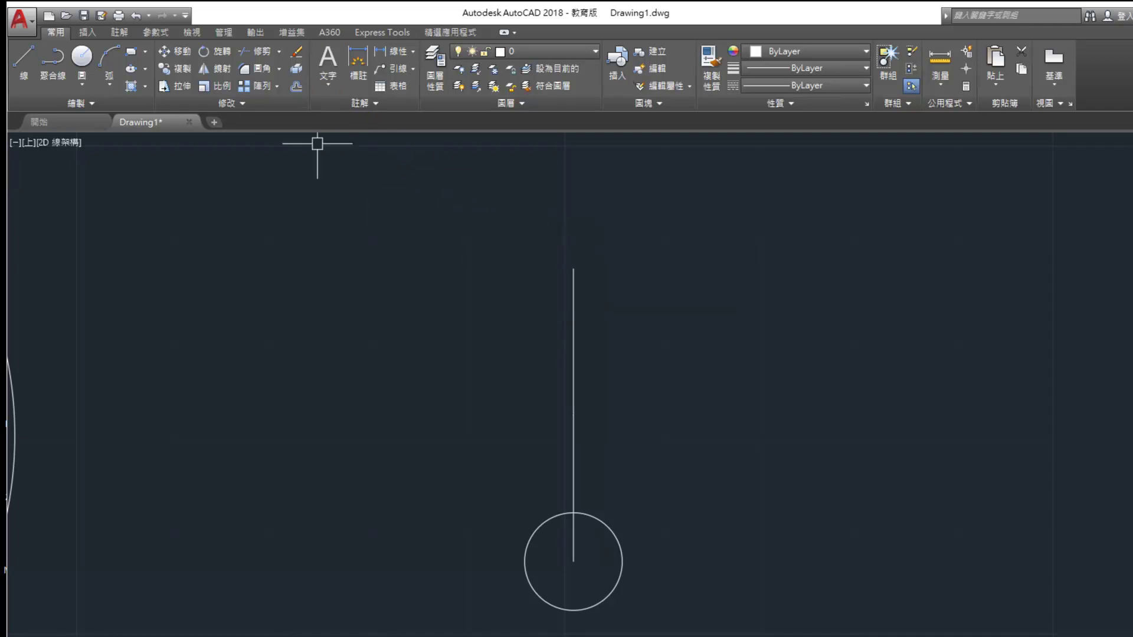
left_click(296, 52)
left_click(572, 458)
left_click(573, 457)
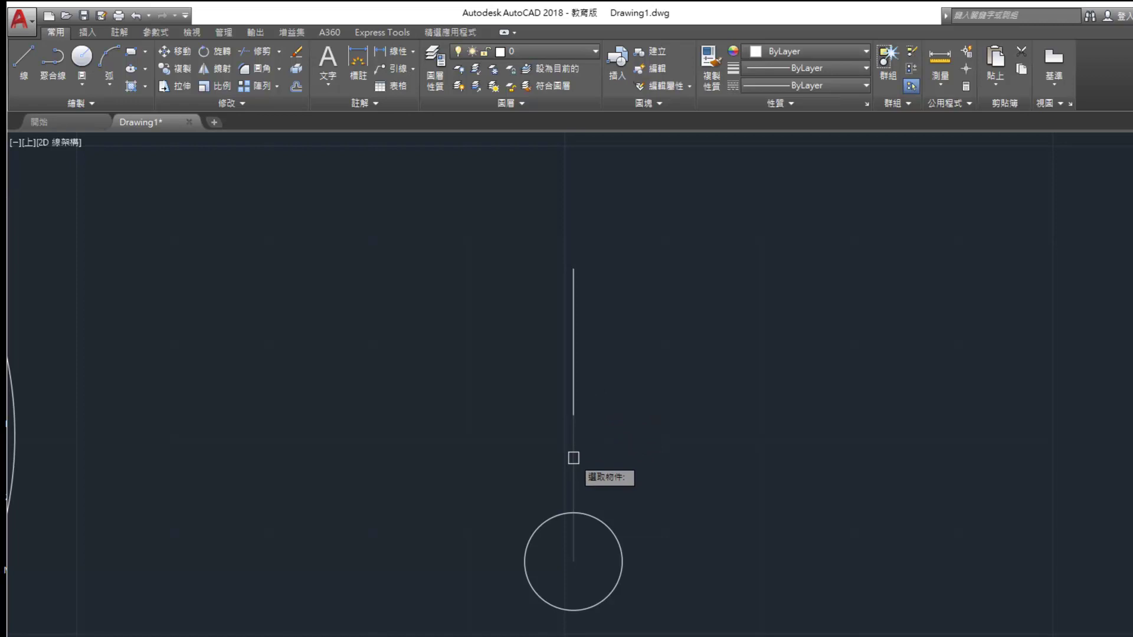
key("Return")
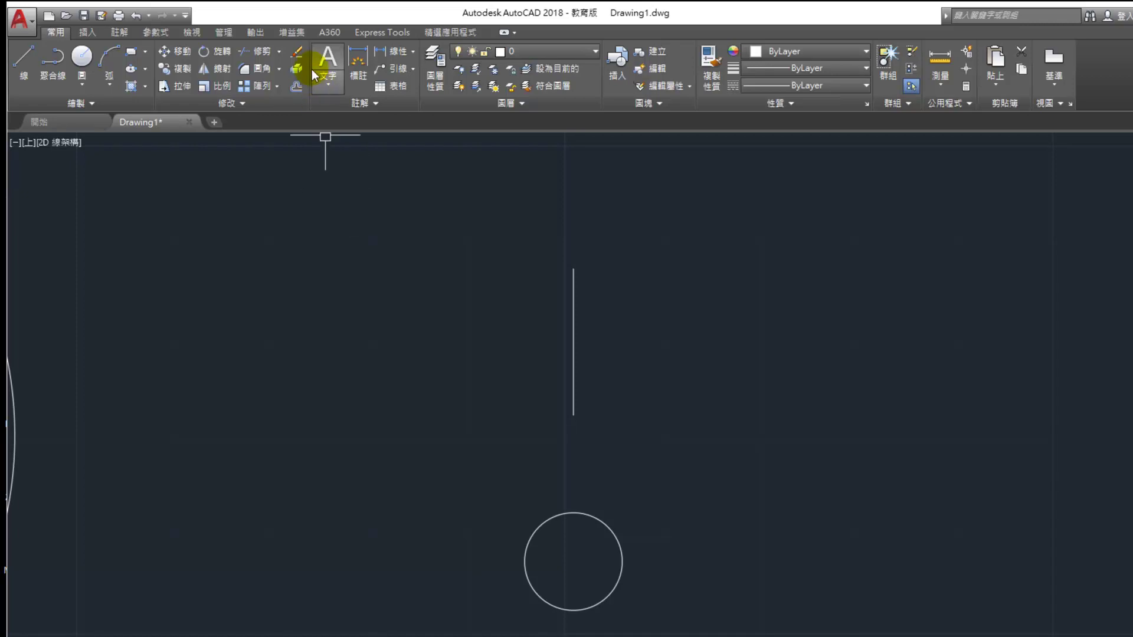
Erase the lower circle, then undo the erasure to restore the objects
left_click(297, 53)
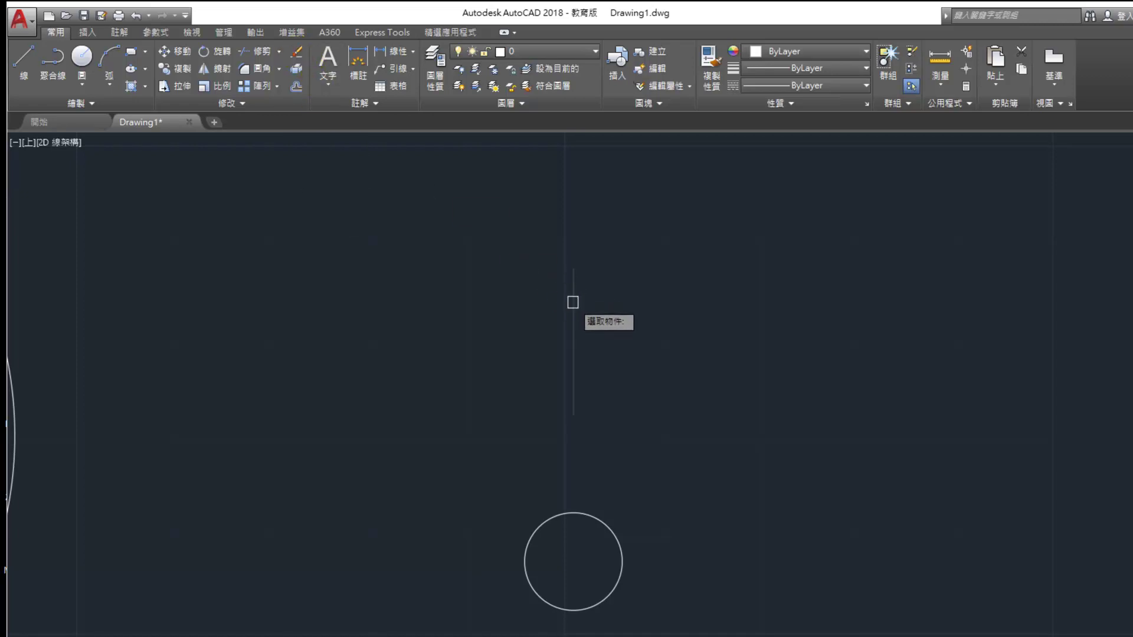
left_click(603, 524)
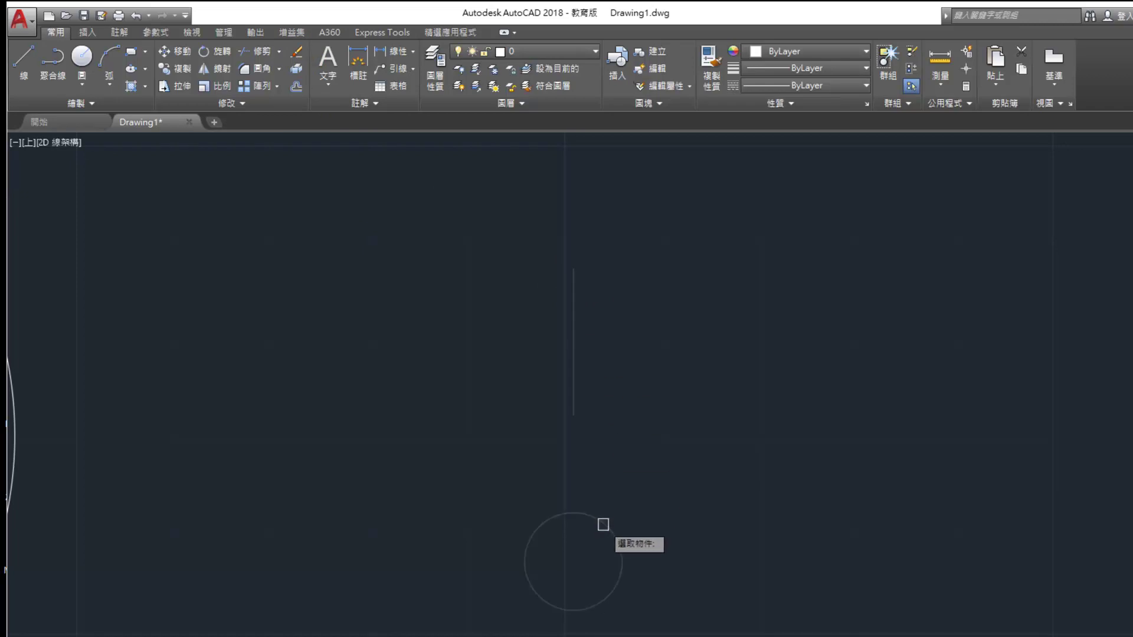
key("Return")
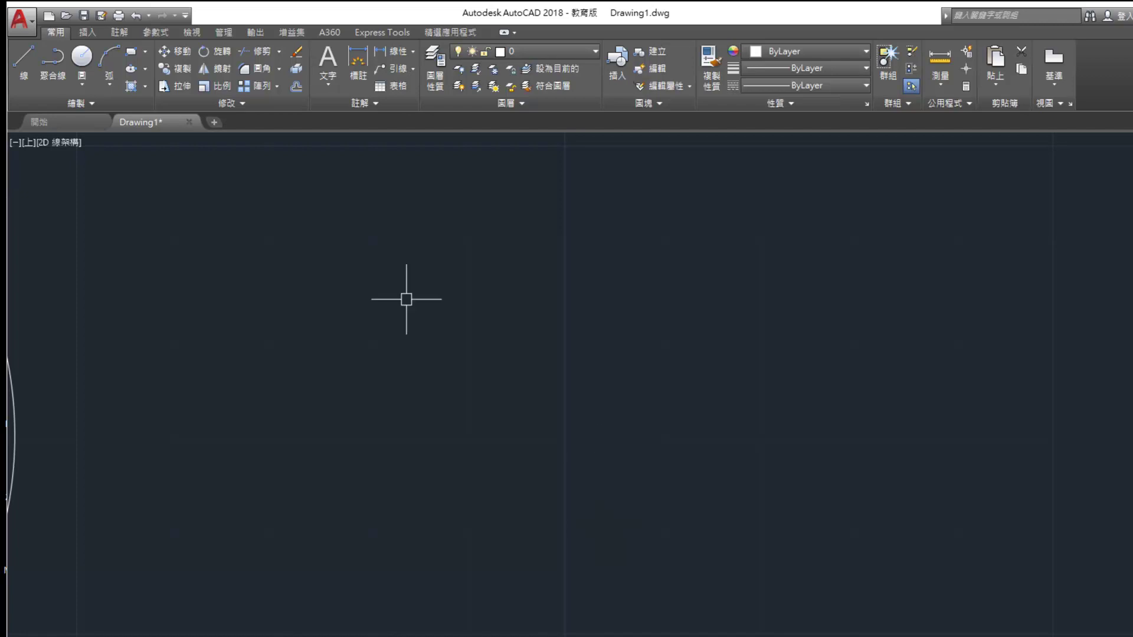
left_click(137, 16)
left_click(135, 16)
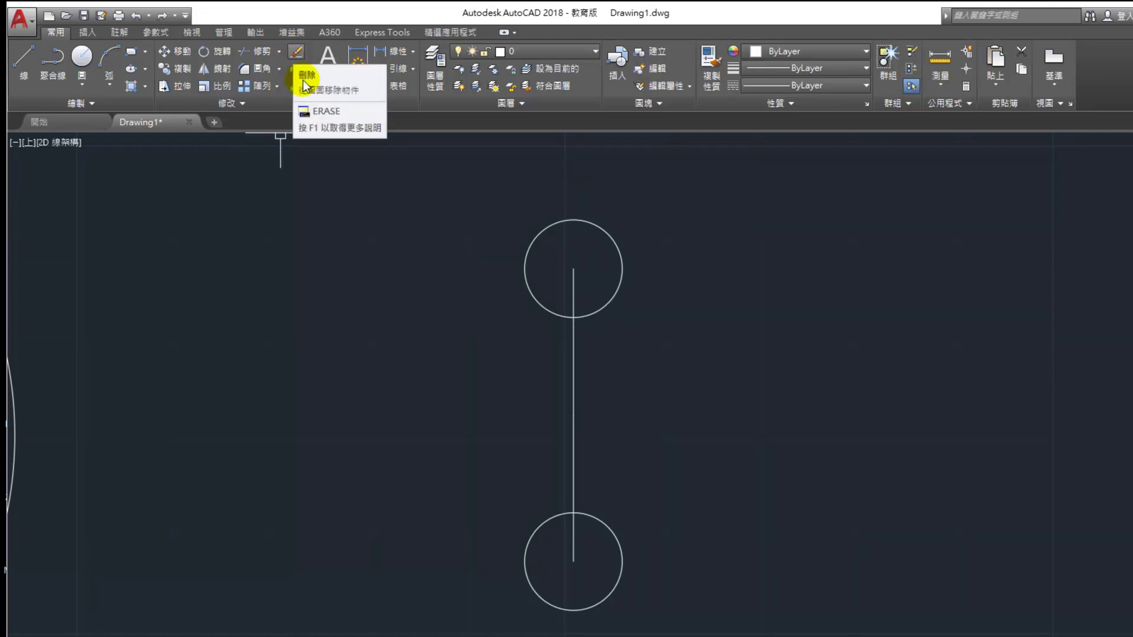
left_click(538, 297)
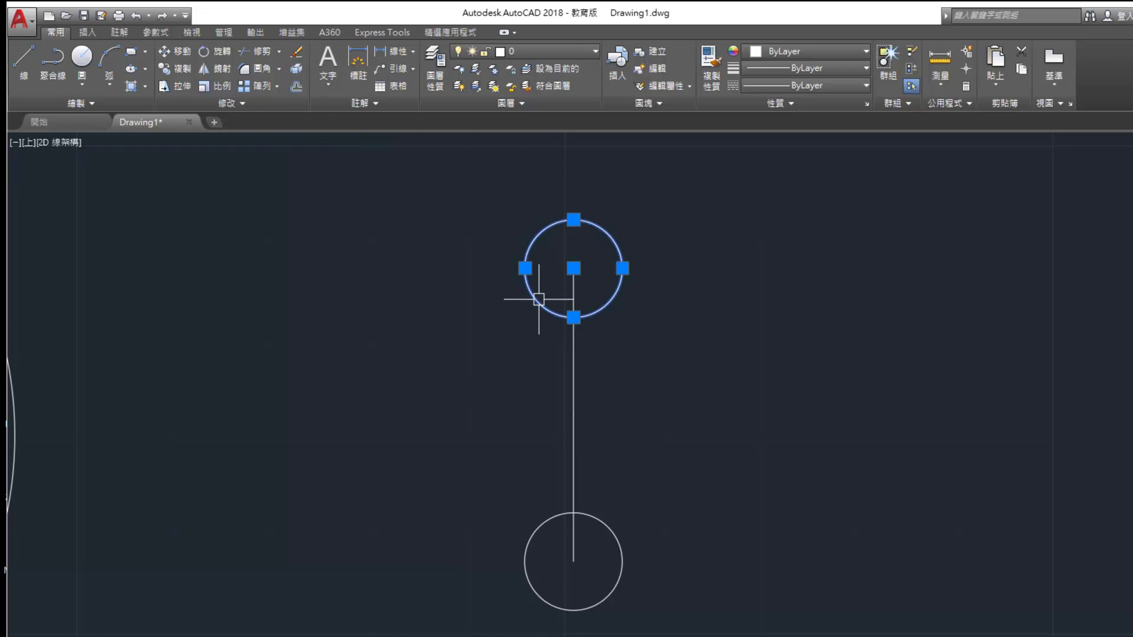
key("Delete")
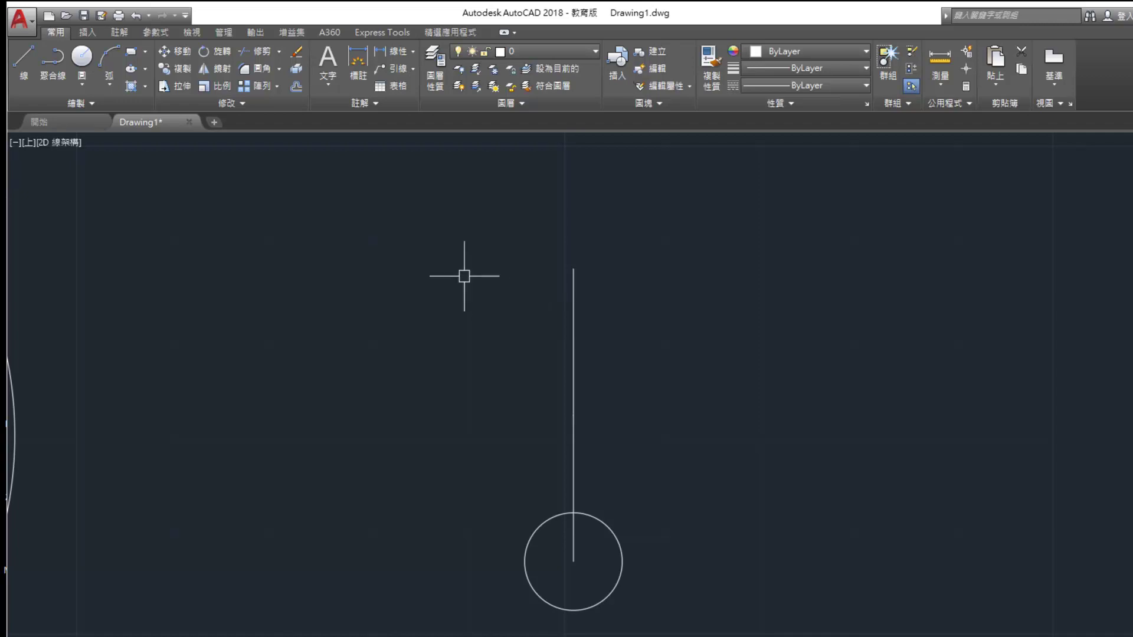
left_click(136, 14)
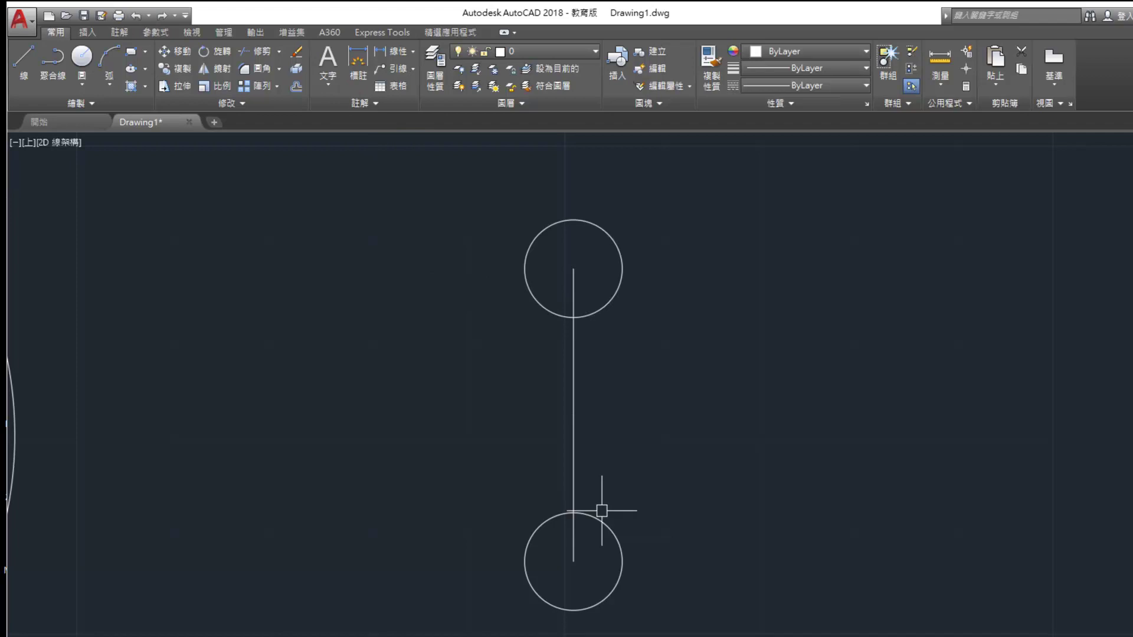
left_click(541, 303)
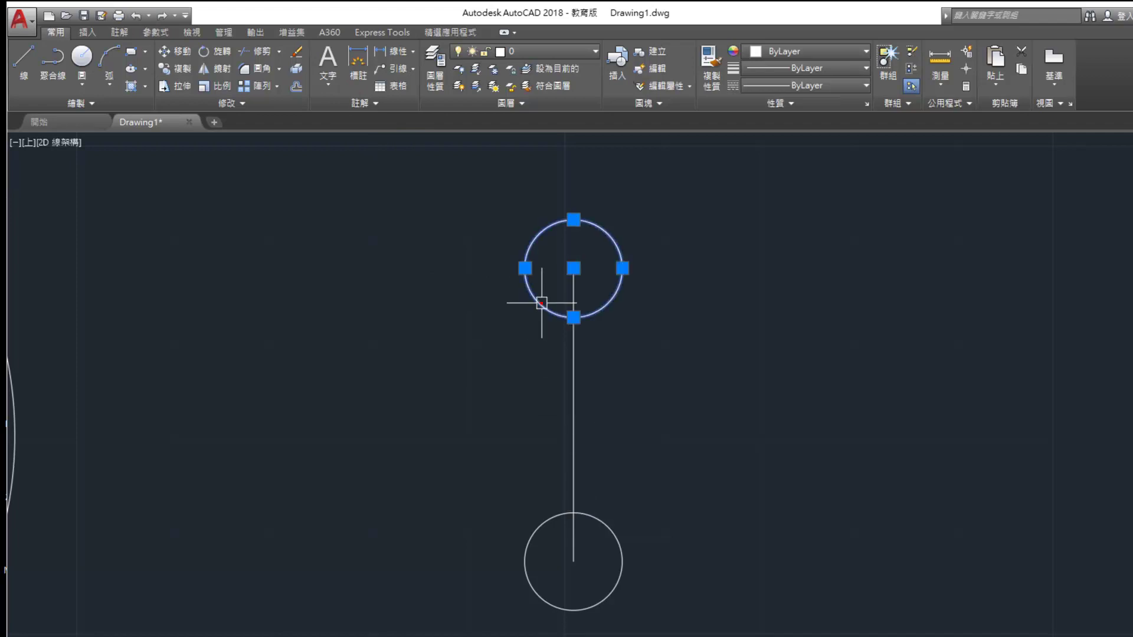
left_click(575, 380)
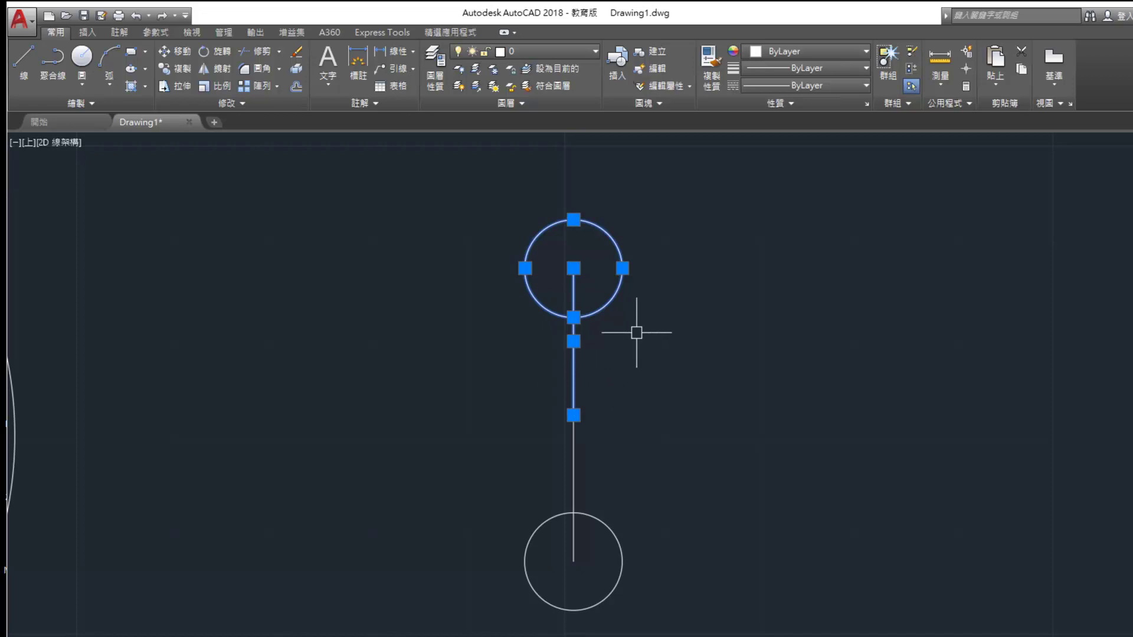
key("Delete")
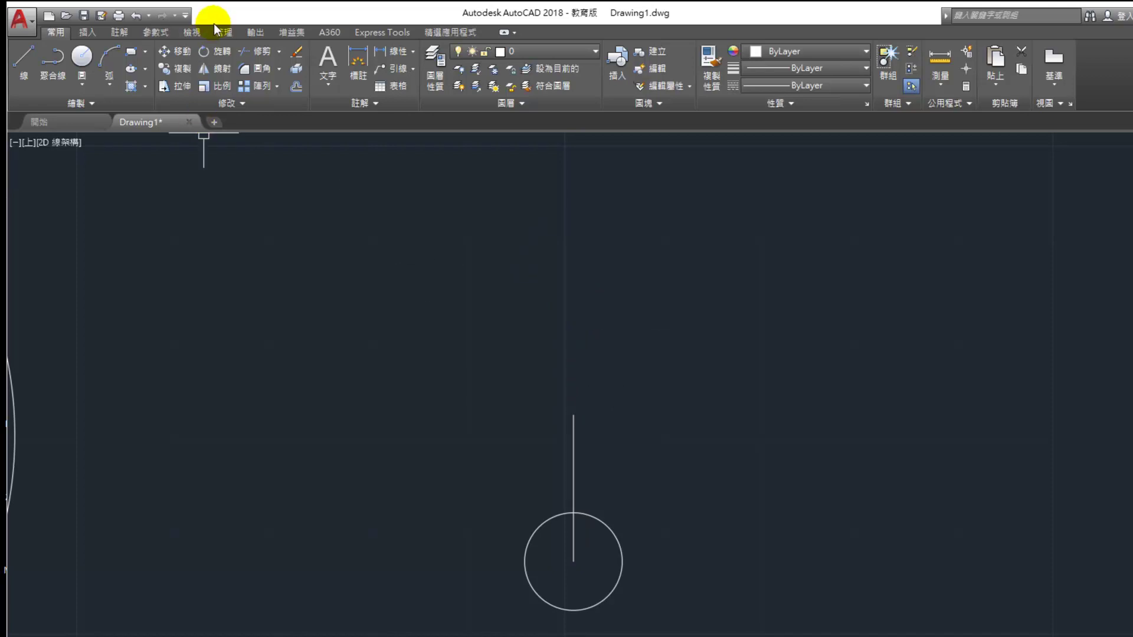
left_click(134, 16)
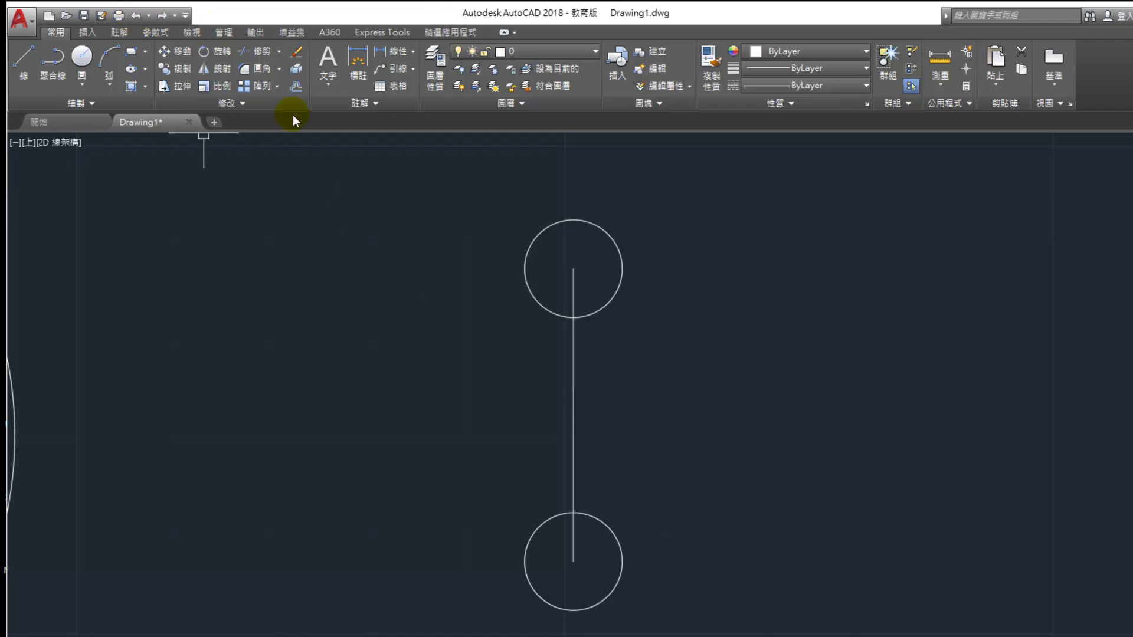
left_click(484, 192)
left_click(676, 614)
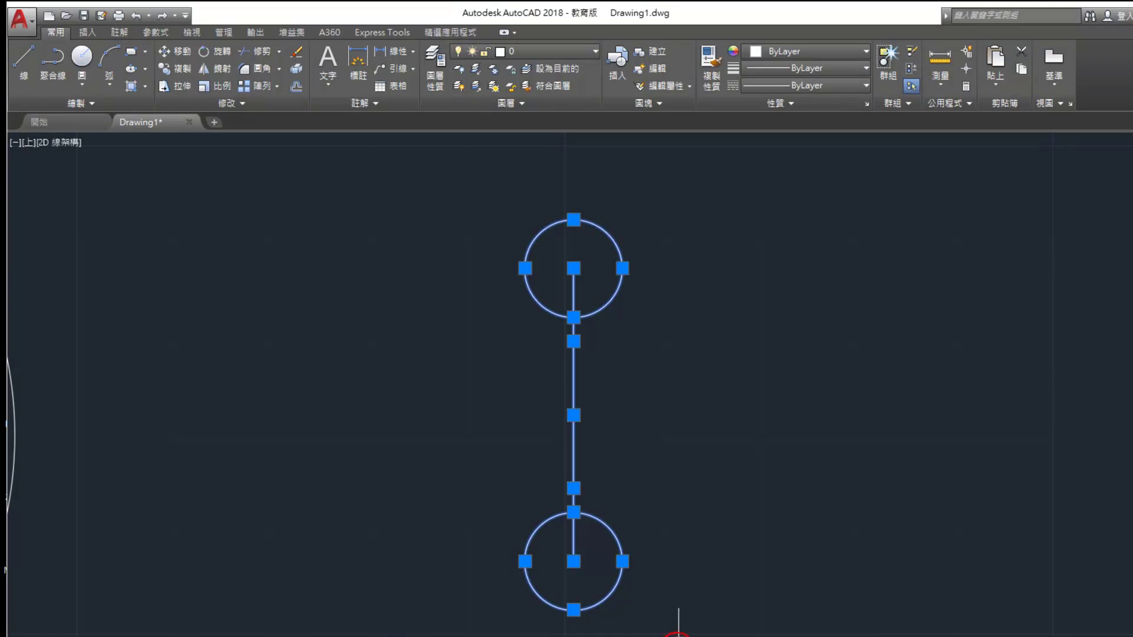
key("Delete")
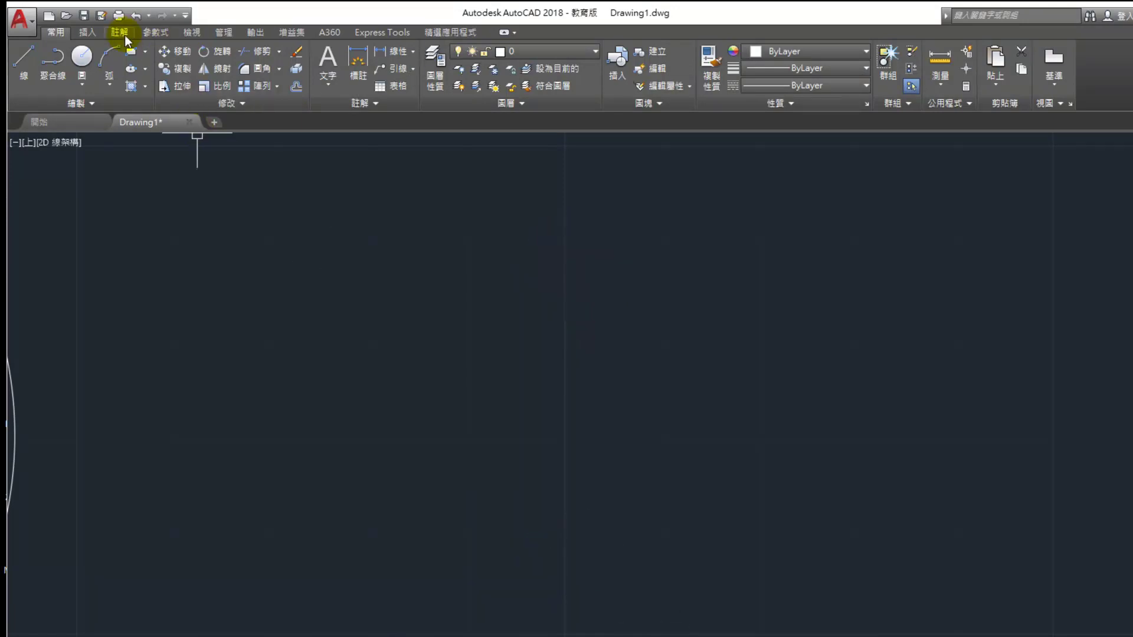
left_click(133, 18)
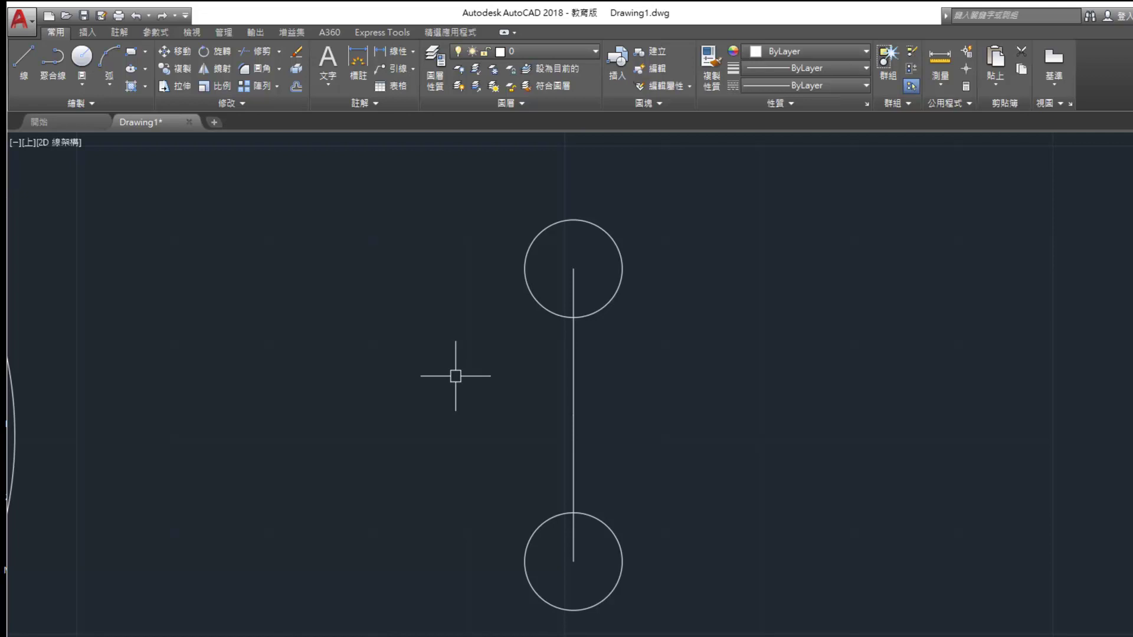
Window-select and delete the vertical line, undo it, then crossing-select both circles and the line
left_click(554, 252)
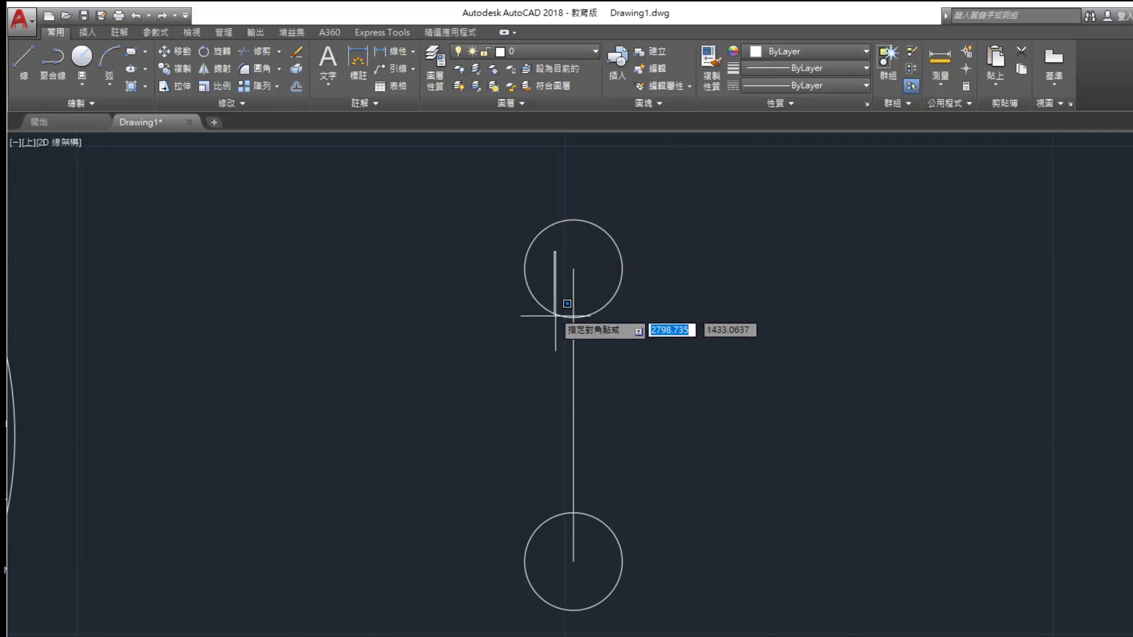
left_click(601, 575)
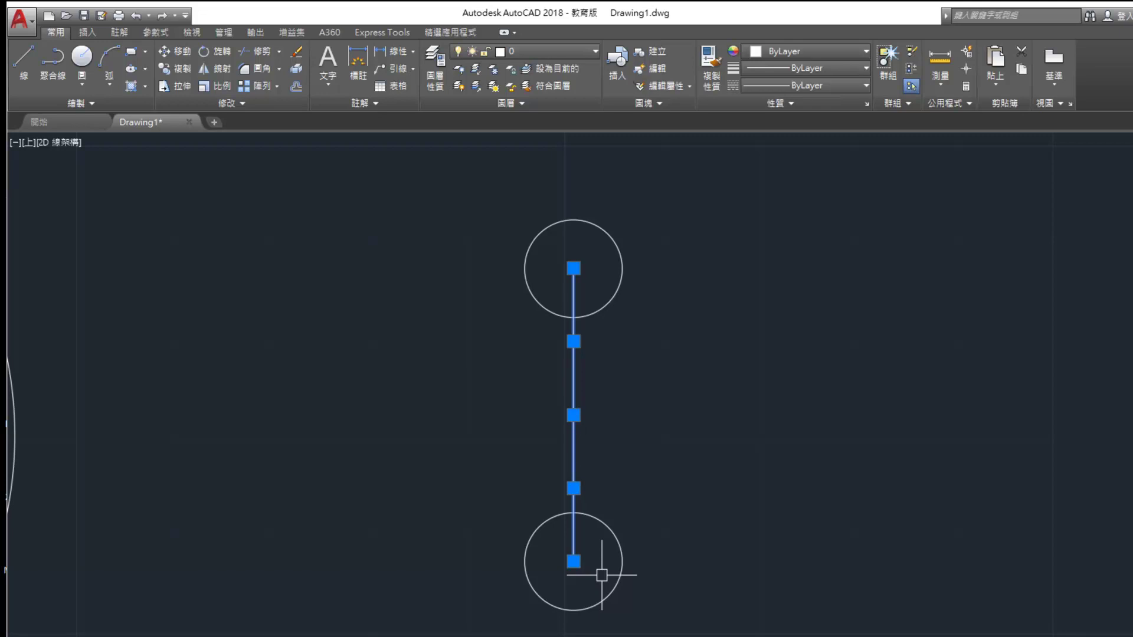
key("Delete")
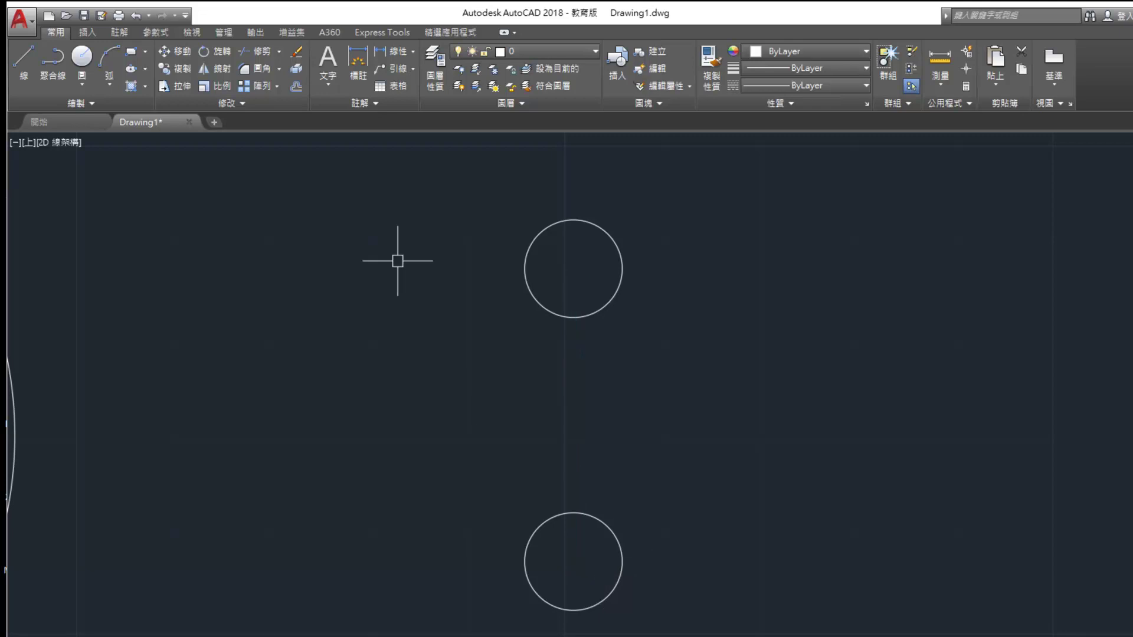
left_click(136, 15)
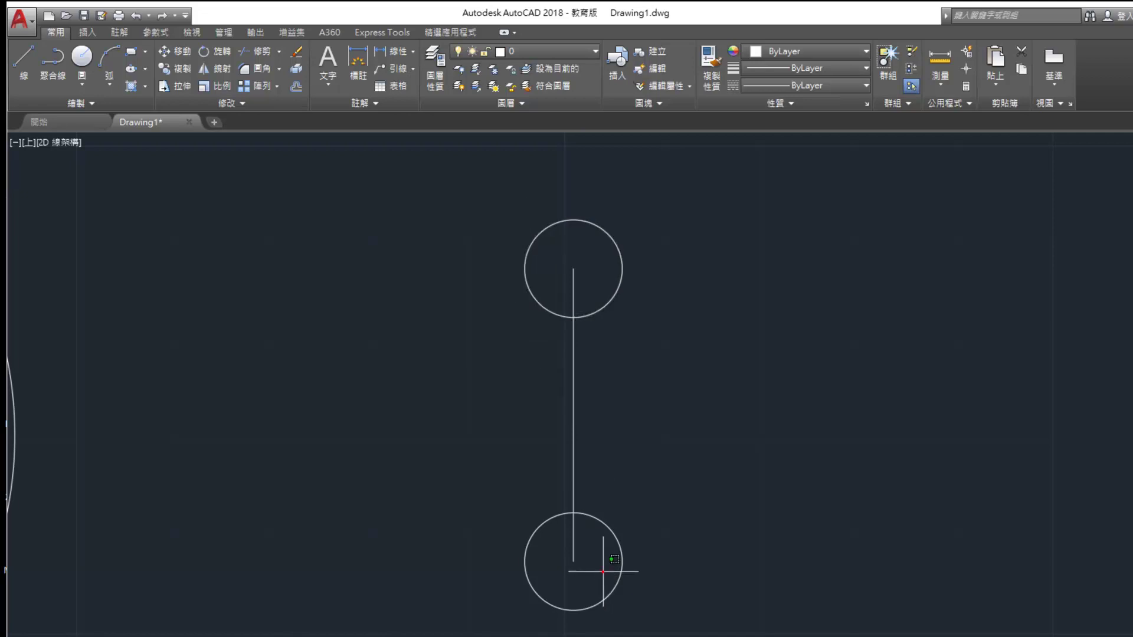
left_click(603, 571)
left_click(549, 255)
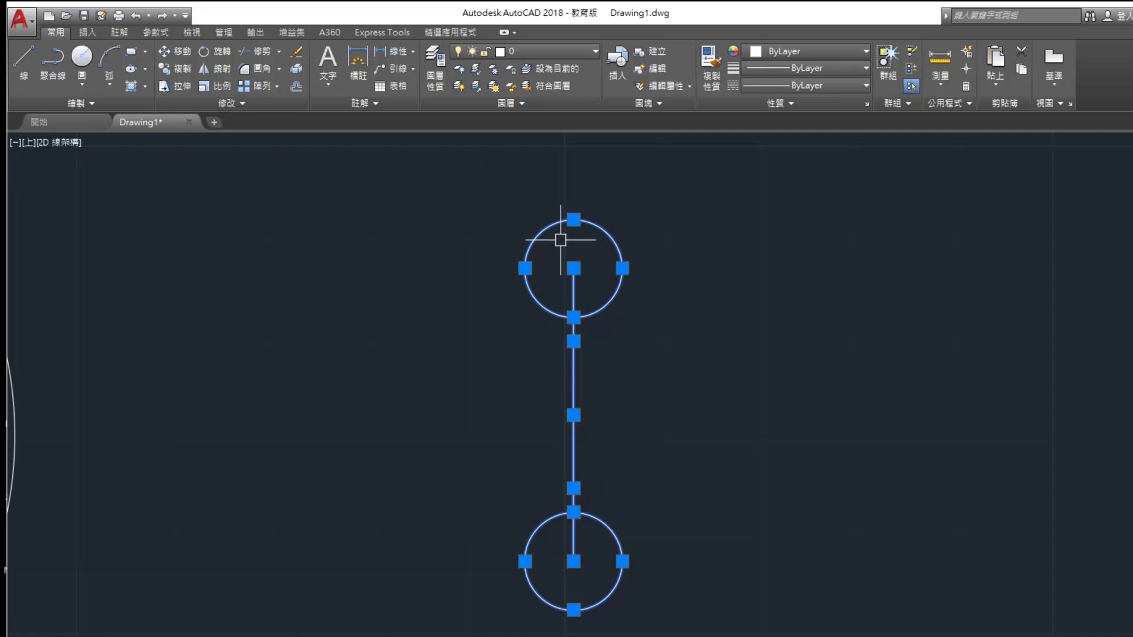
Delete and restore all objects, window-select only the line, then crossing-select everything
key("Delete")
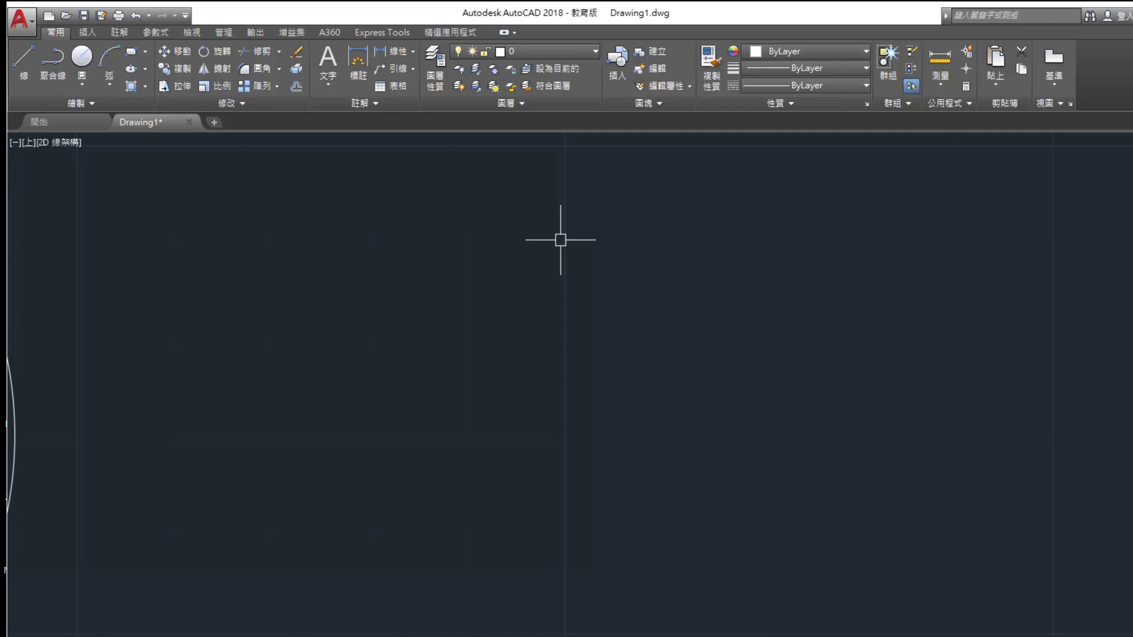
left_click(134, 16)
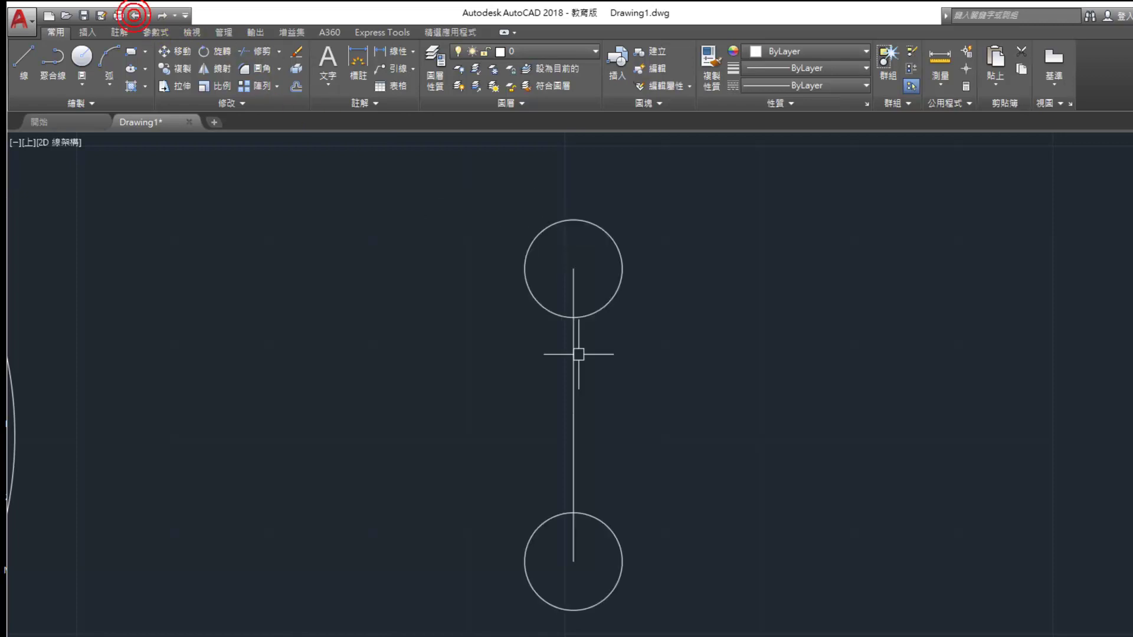
left_click(554, 252)
left_click(593, 568)
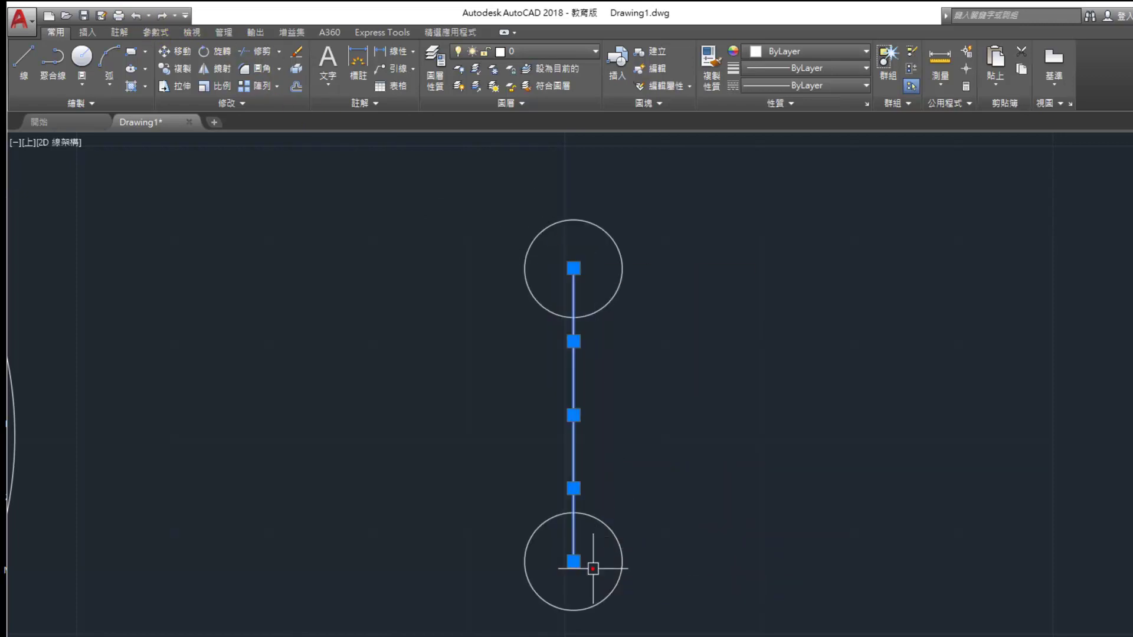
key("Escape")
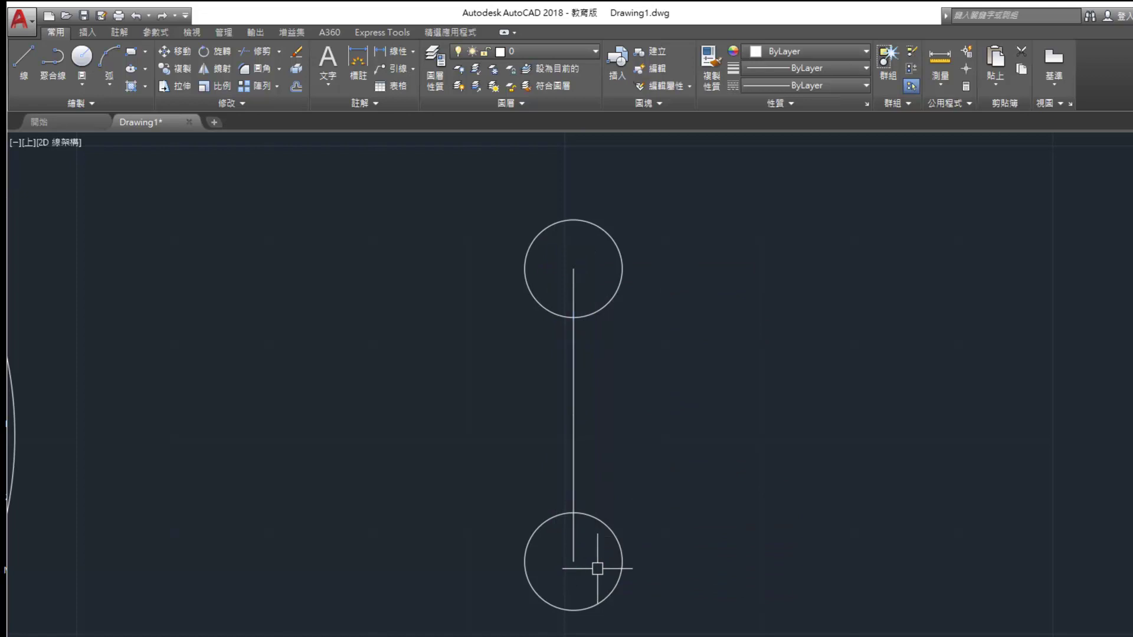
left_click(604, 575)
left_click(549, 283)
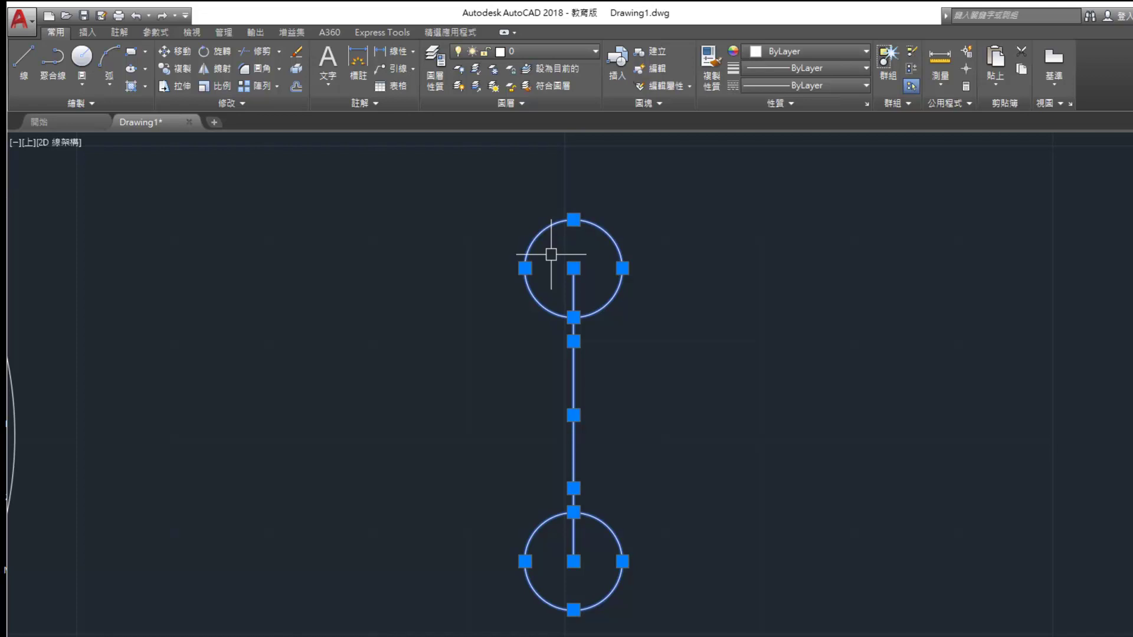
Clear the selection and run the SELECT command
key("Escape")
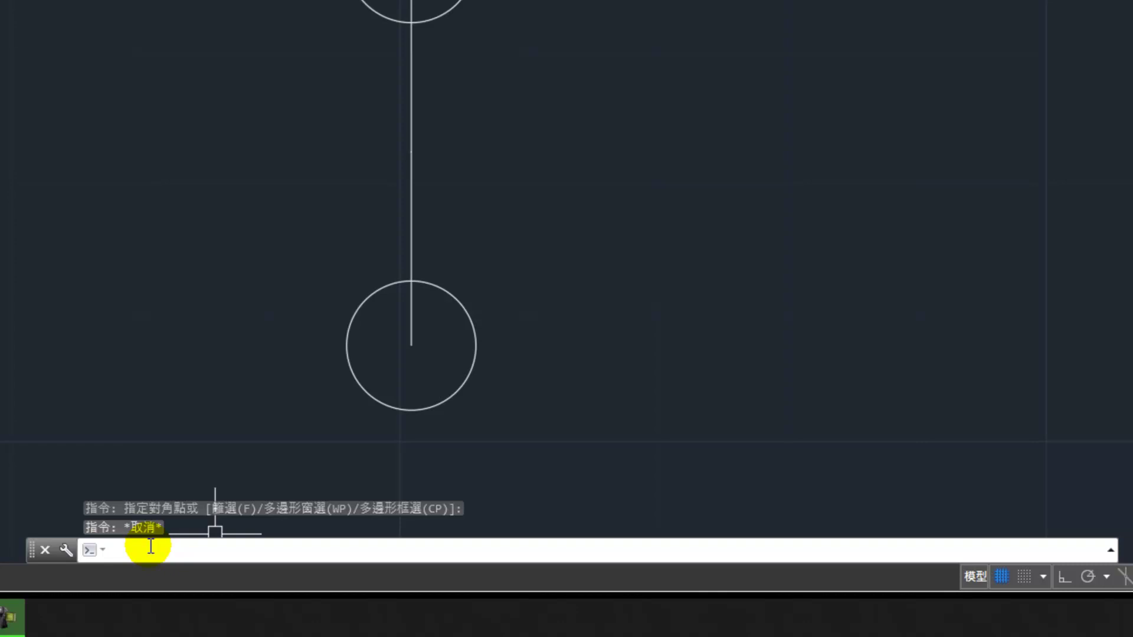
type("se")
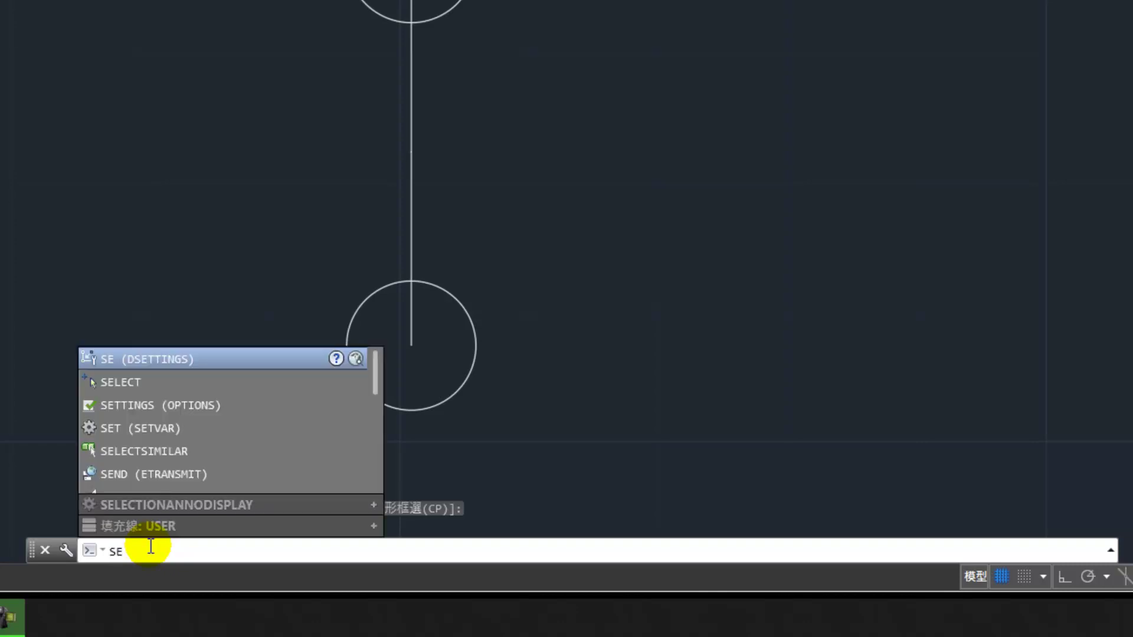
type("LECT")
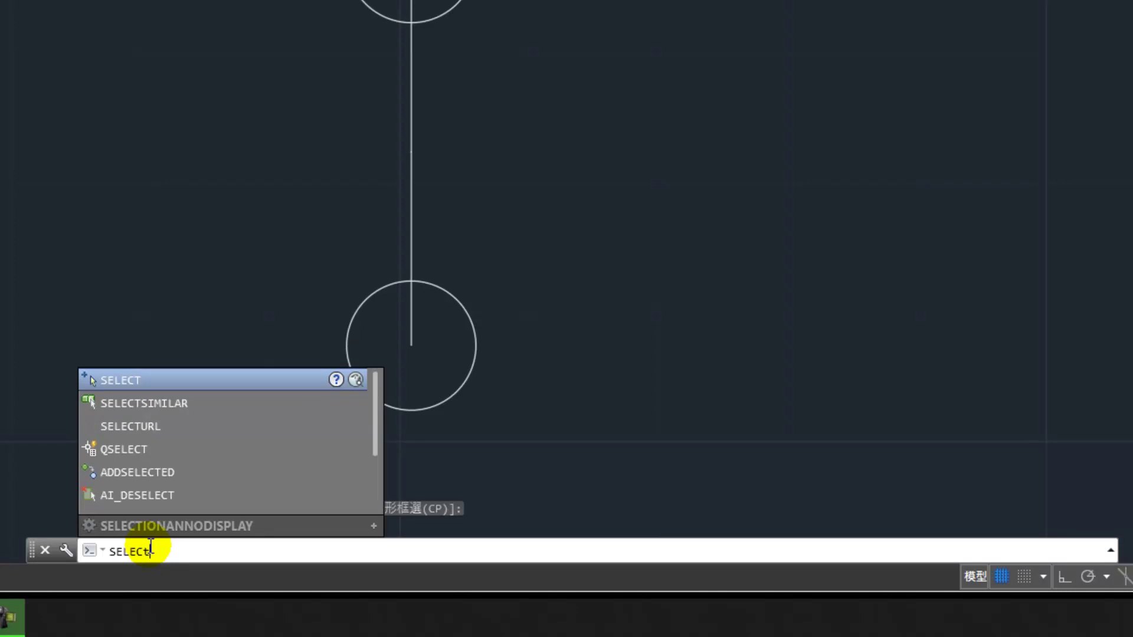
key("Return")
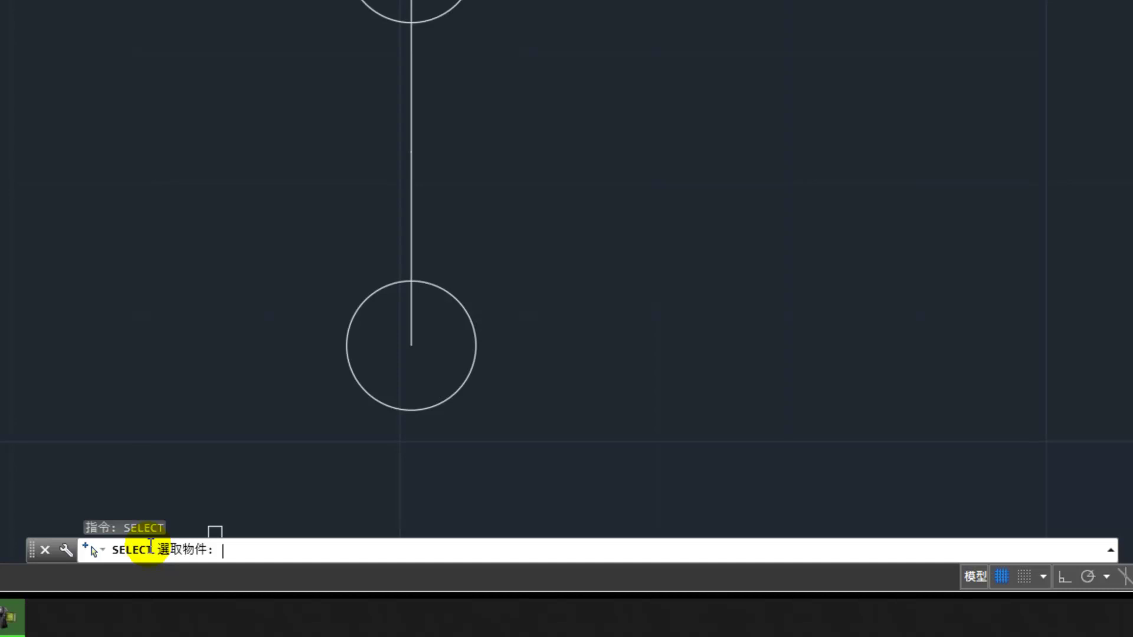
List the selection options with ? at the Select objects prompt, then pick an empty spot
type("?")
key("Return")
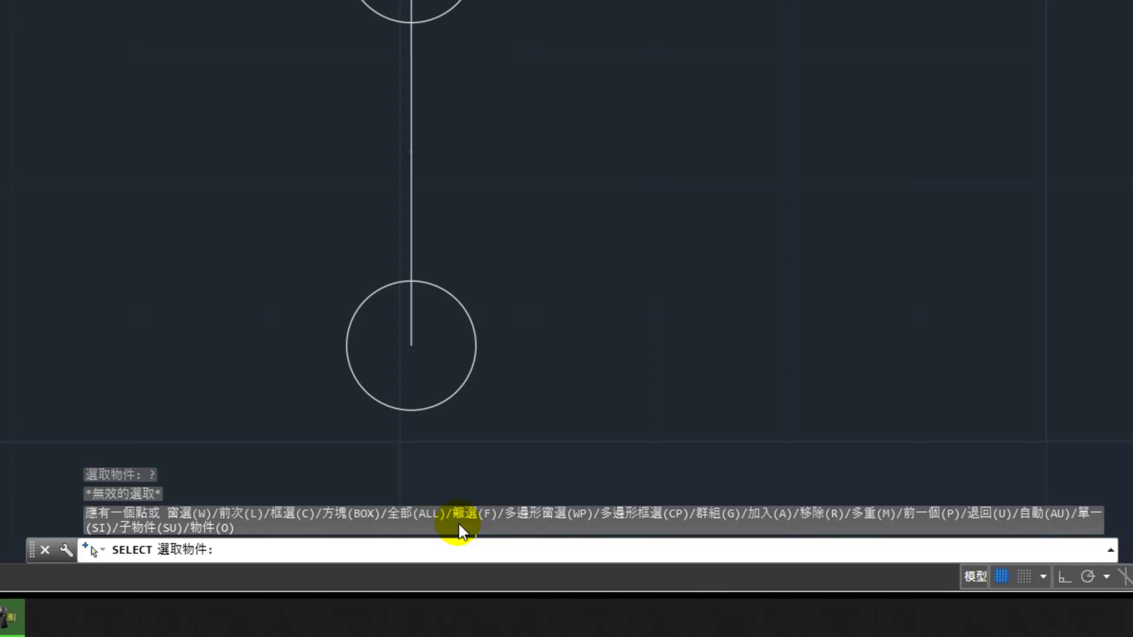
left_click(458, 522)
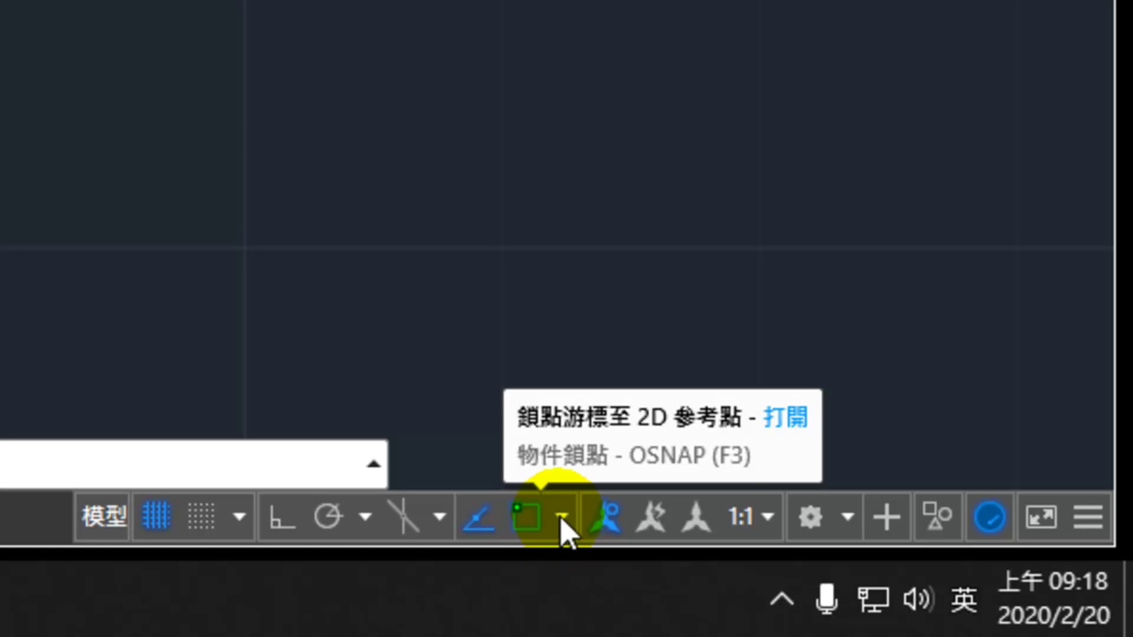
Enable the Nearest object snap in Object Snap Settings and confirm with OK
right_click(531, 518)
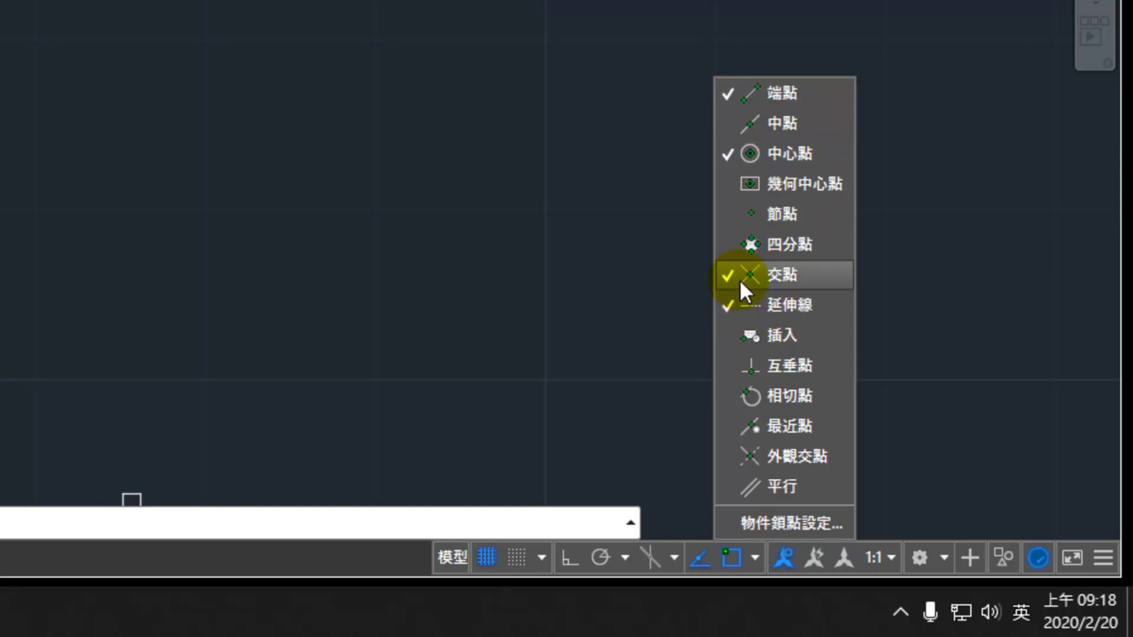
left_click(777, 522)
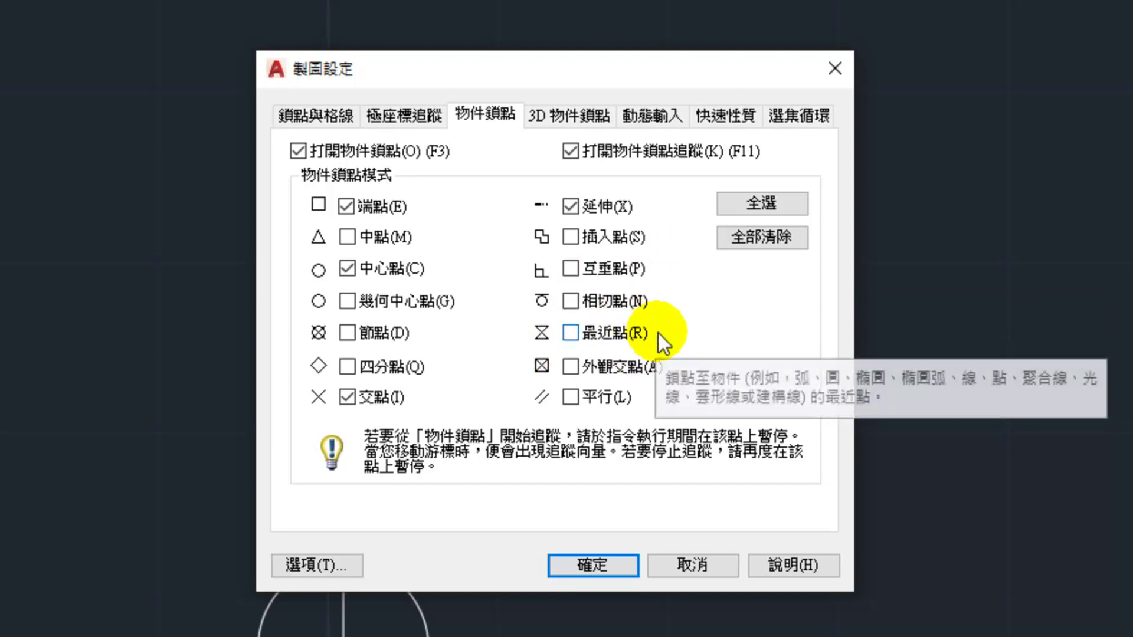
left_click(568, 334)
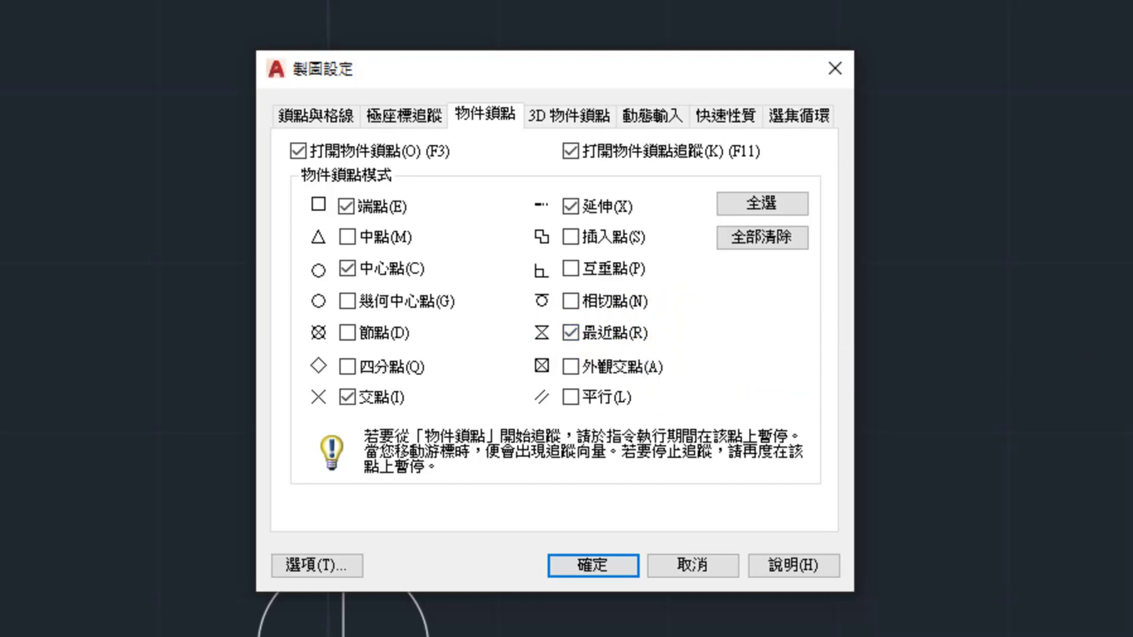
left_click(591, 566)
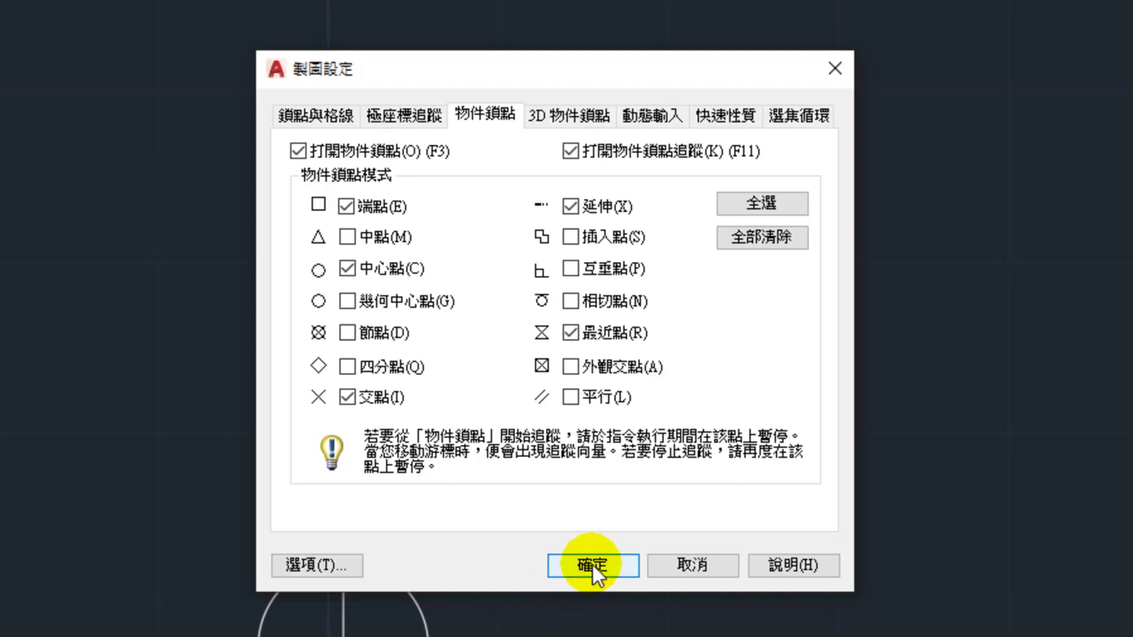
left_click(592, 566)
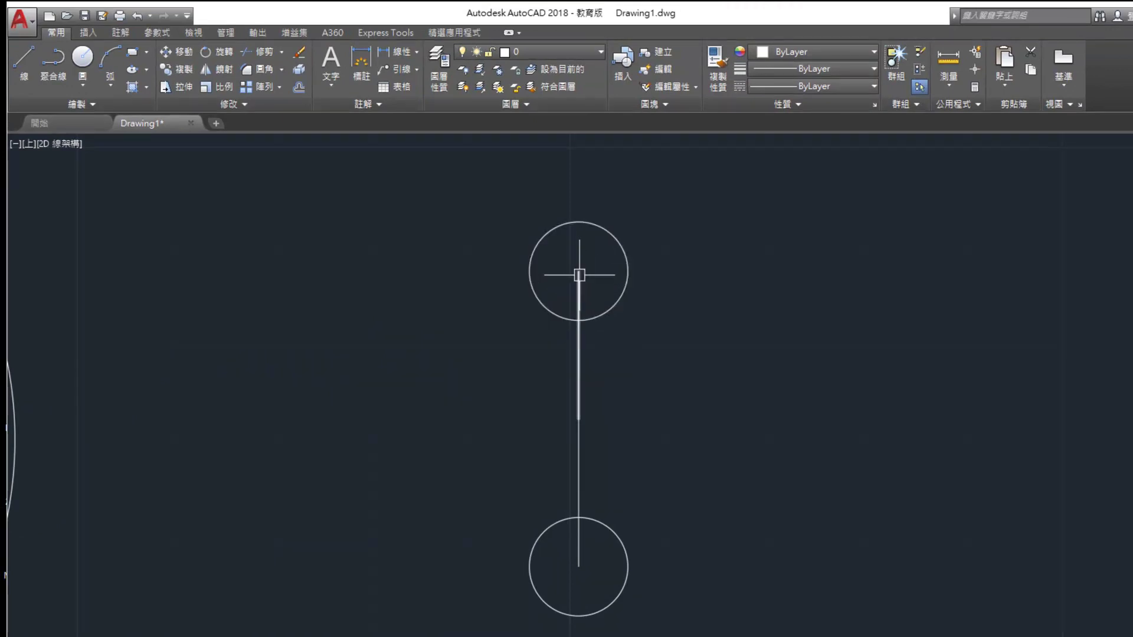
Start the Line command from the Draw panel
left_click(23, 57)
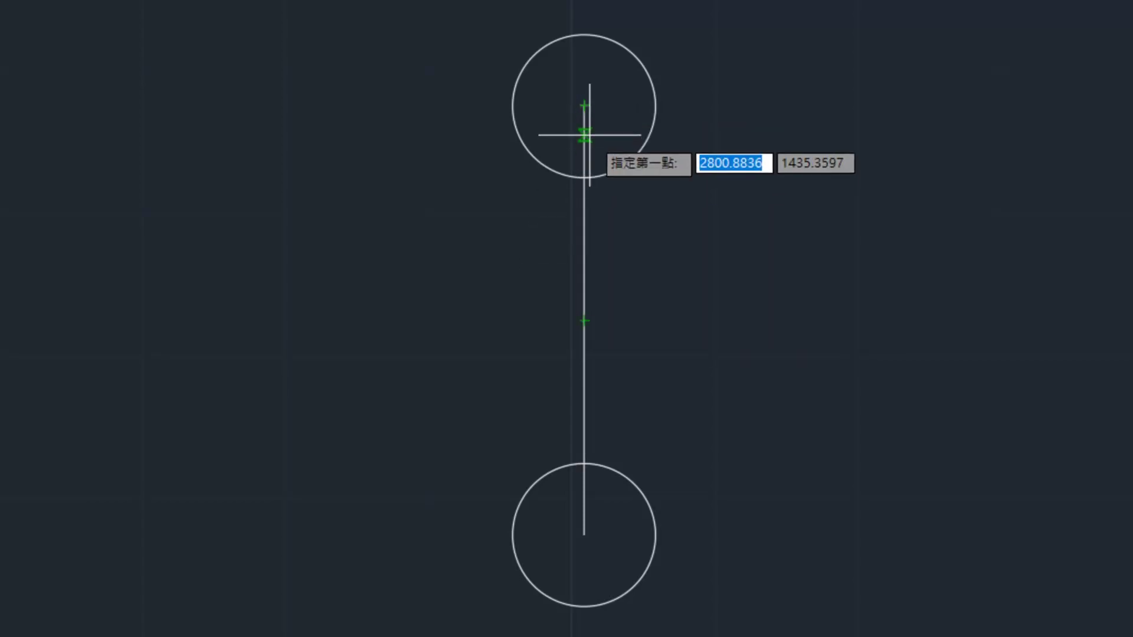
Draw a horizontal line rightward from the upper half's midpoint using a one-off Midpoint snap
right_click(584, 205, "shift")
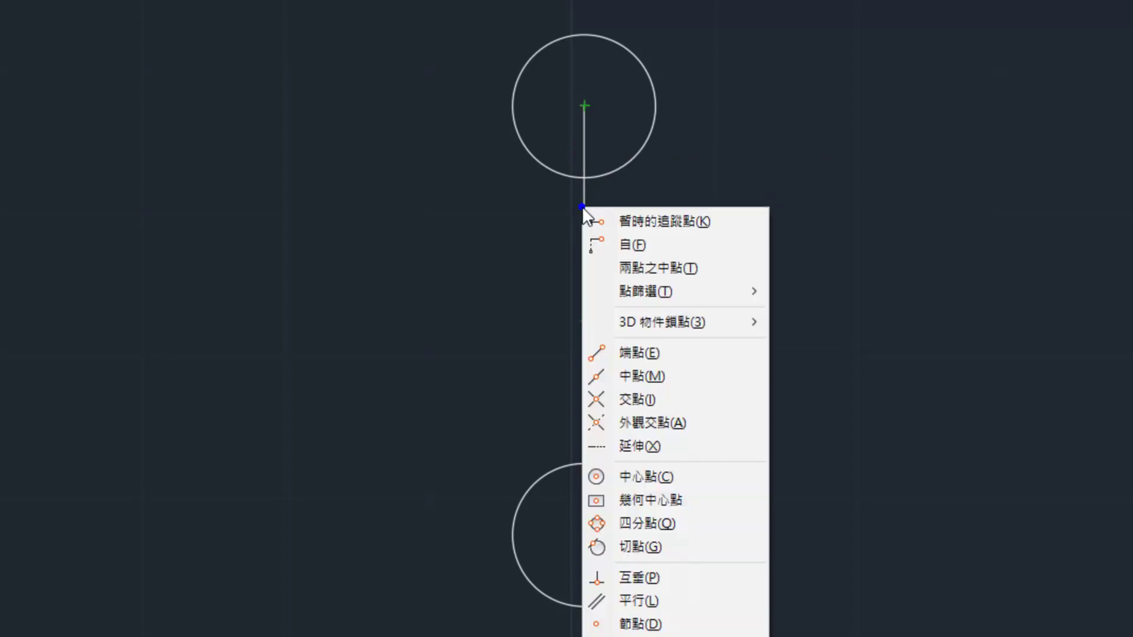
left_click(642, 375)
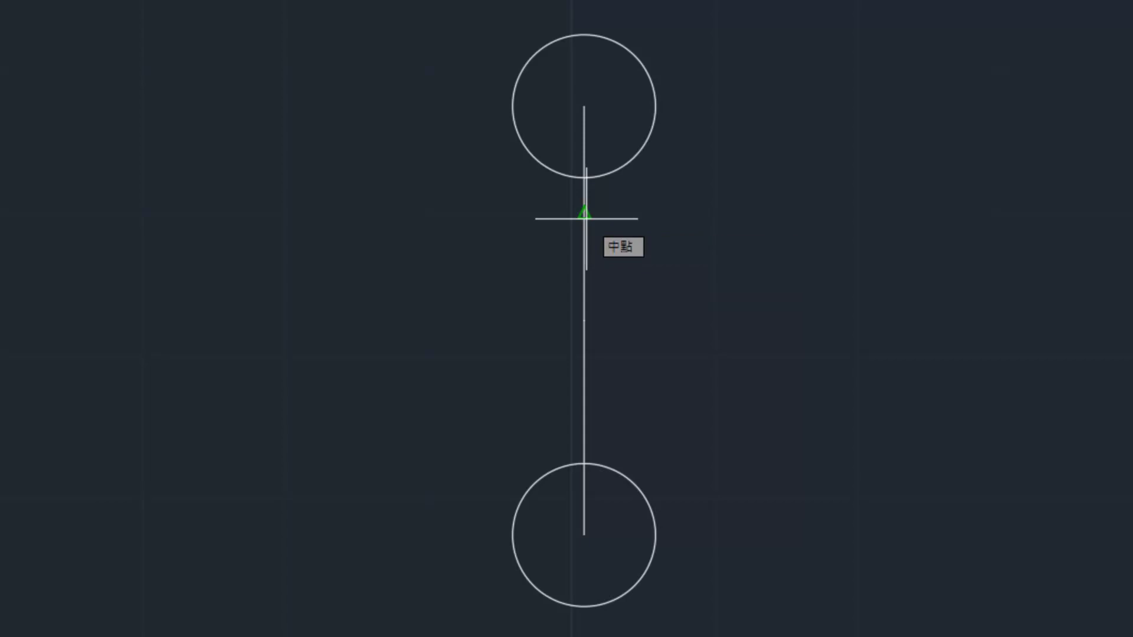
left_click(584, 212)
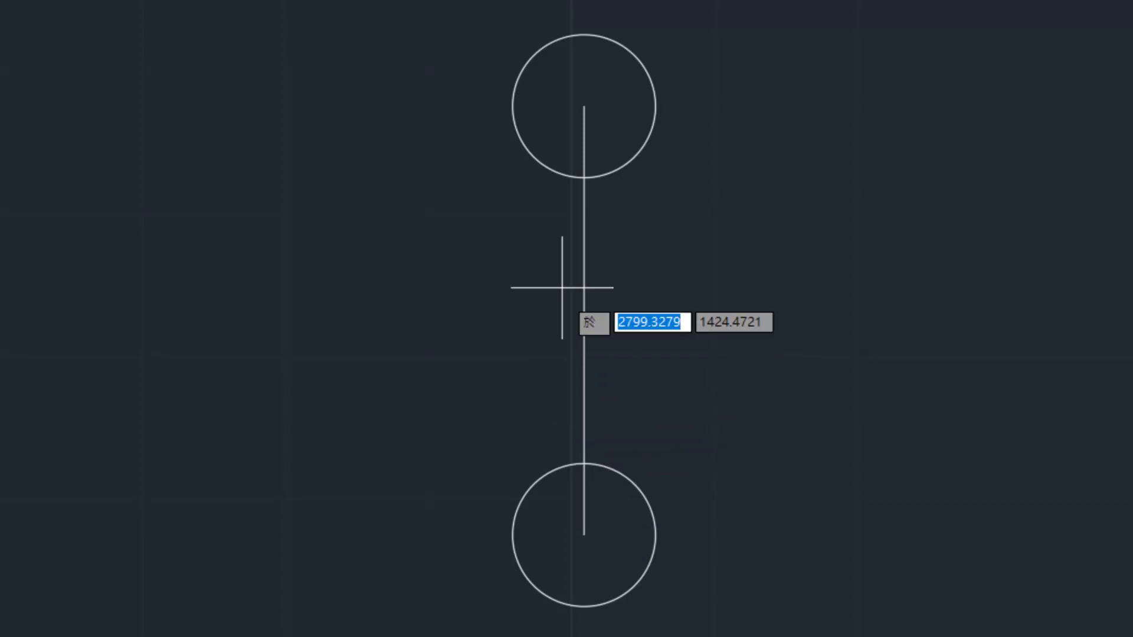
left_click(584, 213)
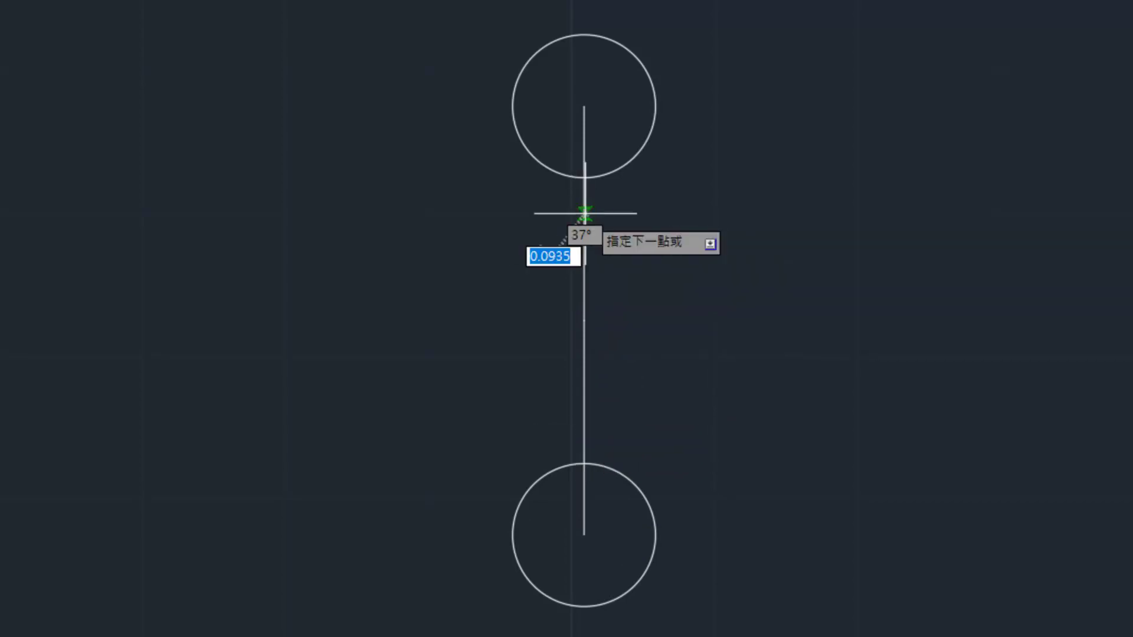
left_click(901, 212)
key("Escape")
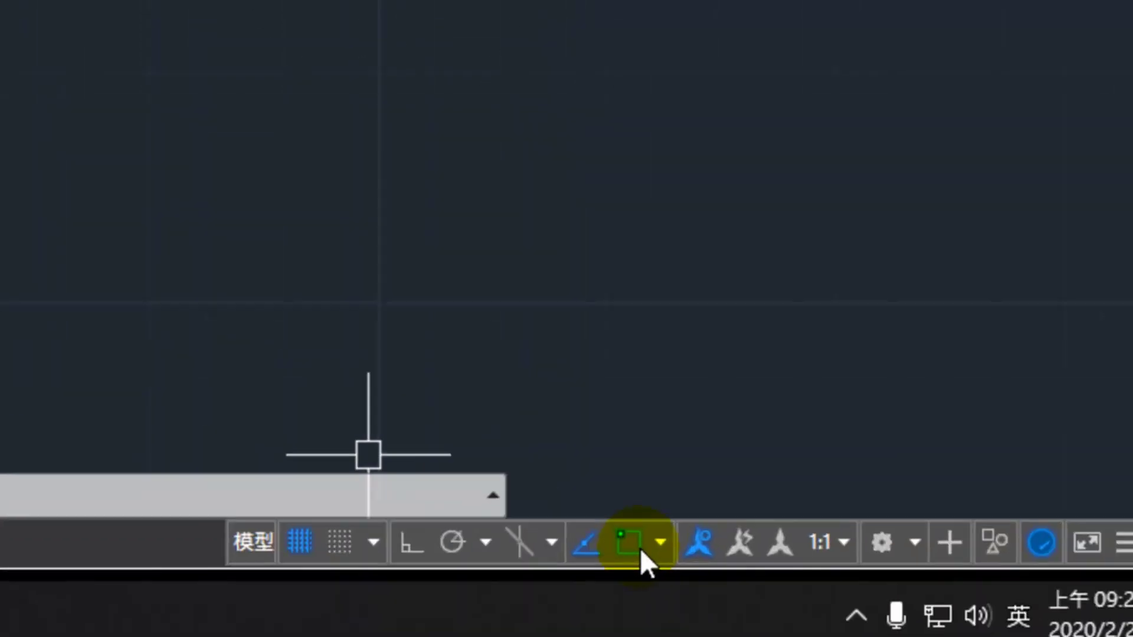
Open Object Snap Settings from the OSNAP list, then bring up one-off snaps on the vertical line
left_click(614, 527)
left_click(620, 494)
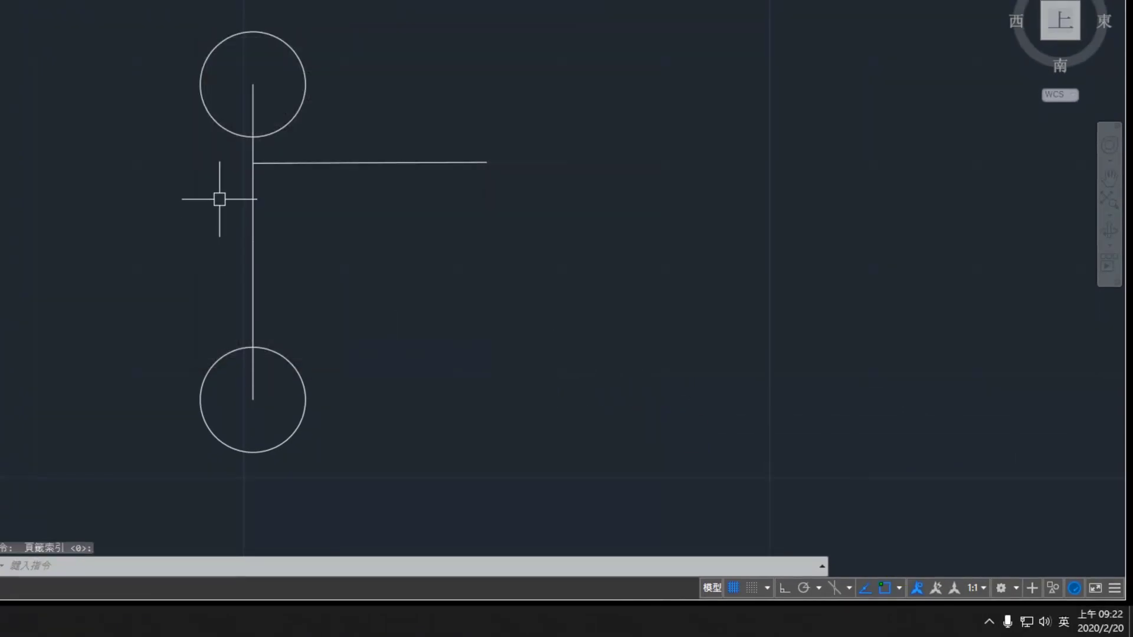
right_click(253, 198, "shift")
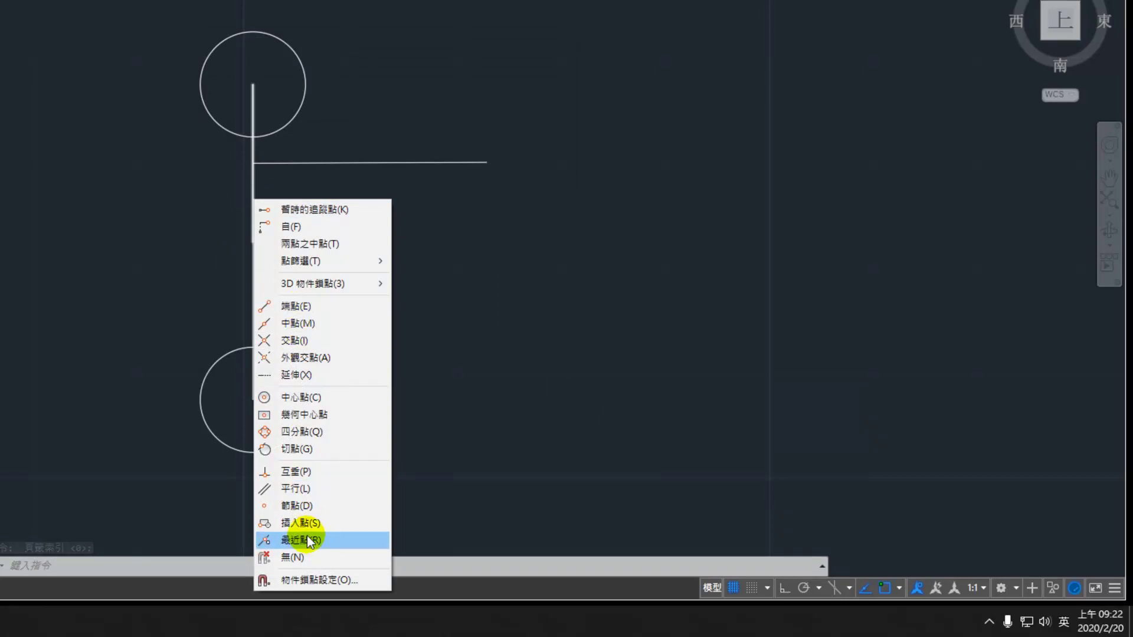